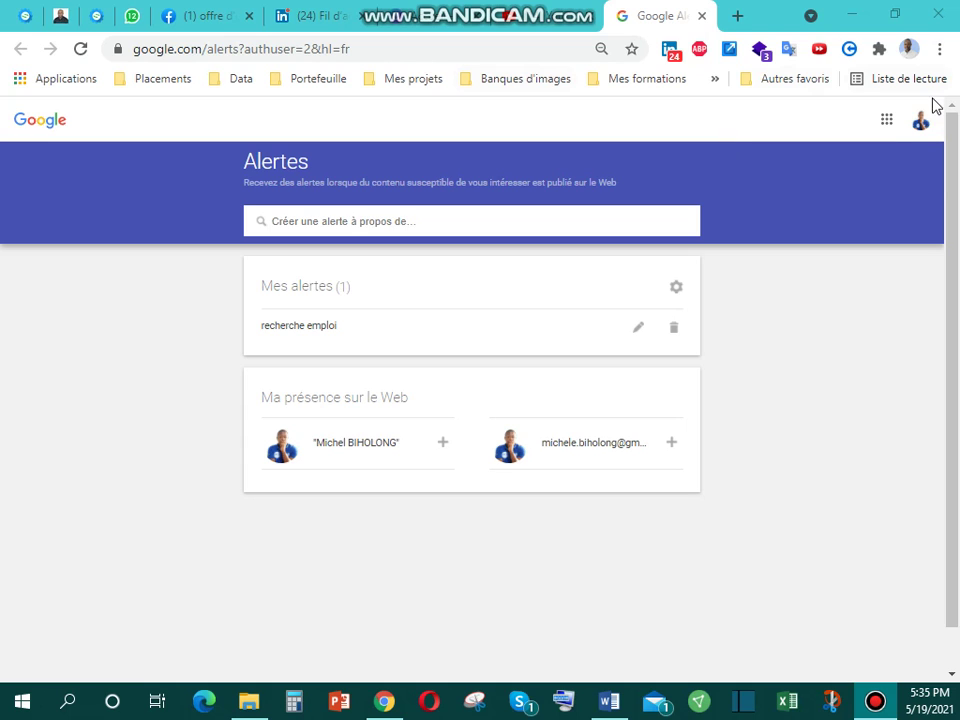
Search for "google alerte" in a new browser tab and open the Google Alerts page from the results.
click(738, 18)
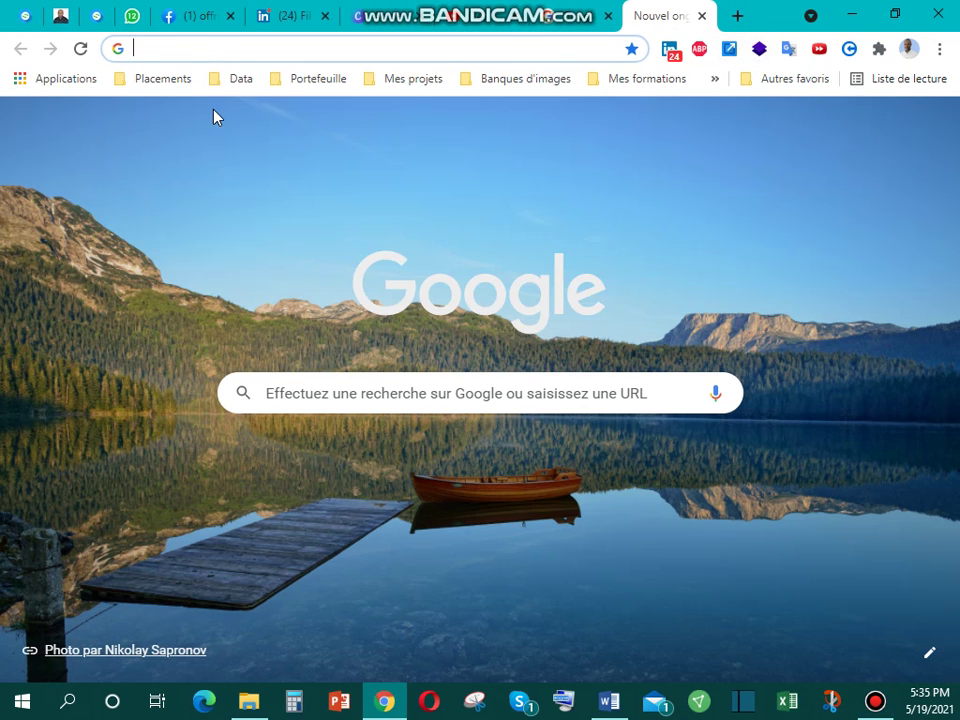
text(google)
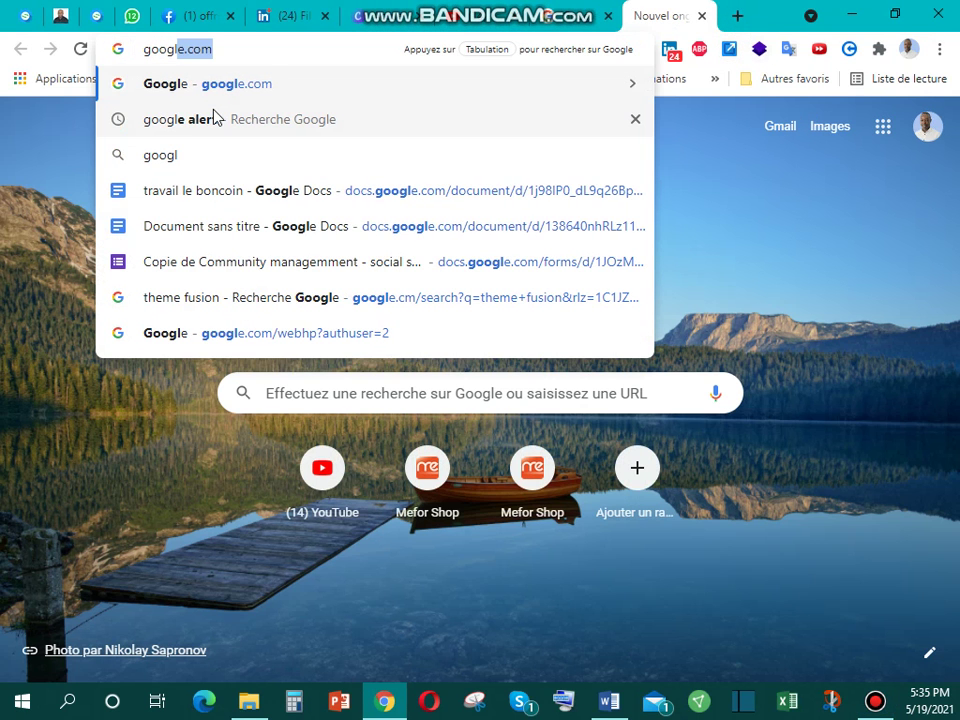
text( a)
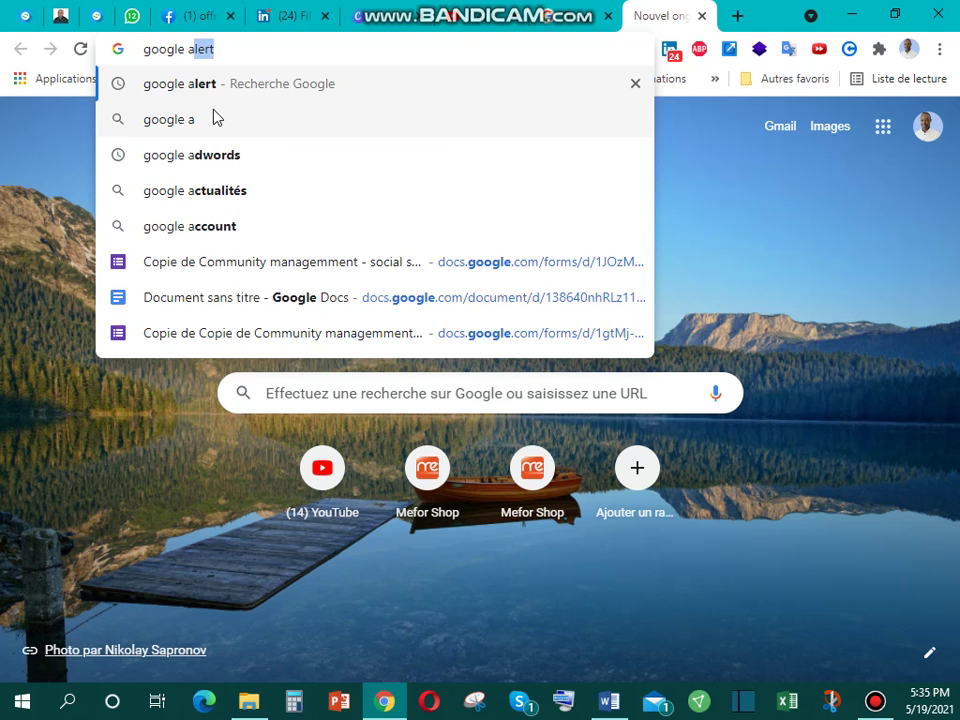
text(lert)
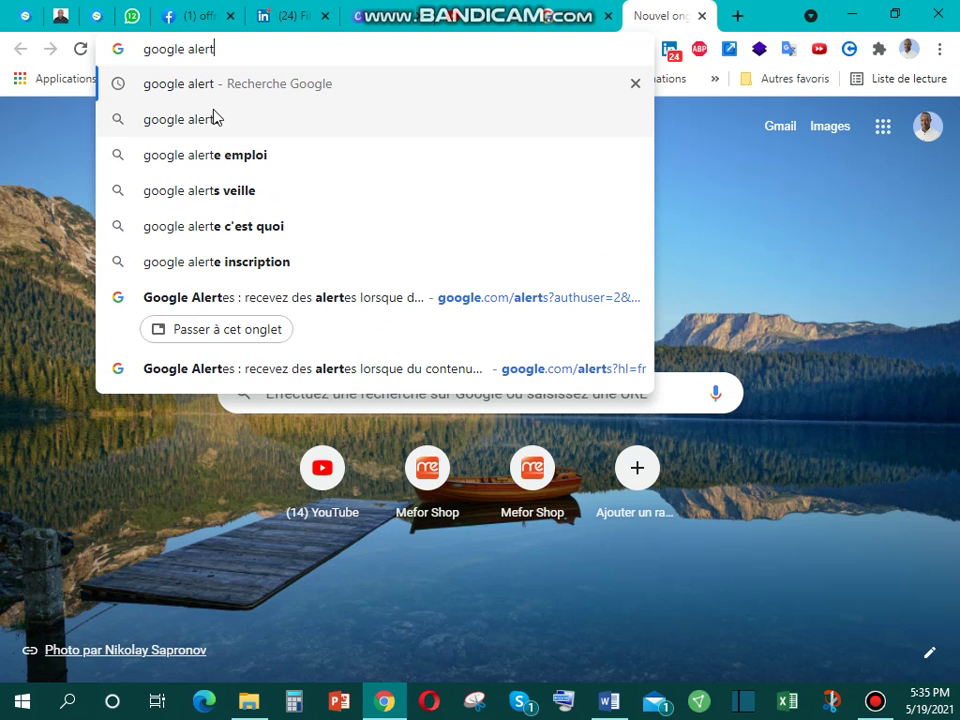
click(180, 121)
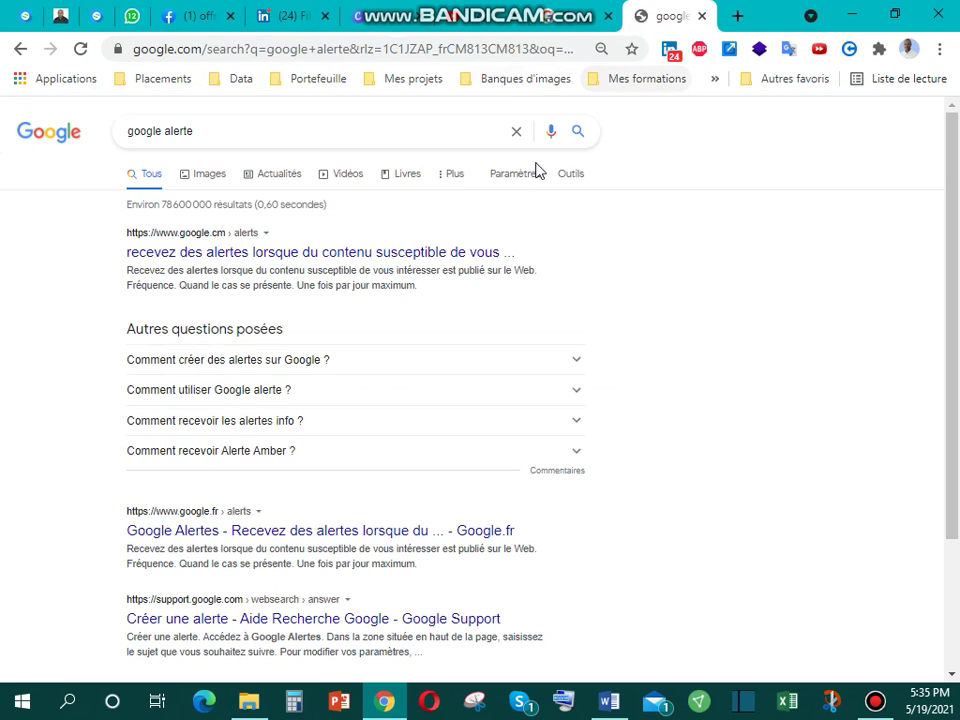
click(185, 253)
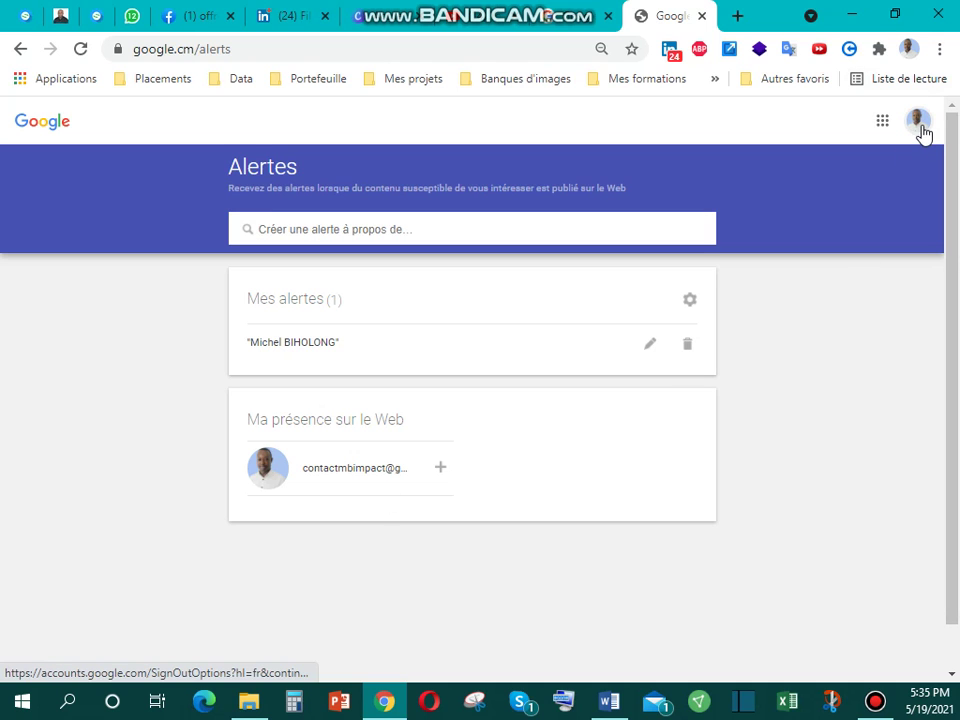
Switch Google Alerts to the account whose profile photo shows a blue shirt, and delete its "recherche emploi" alert.
click(918, 133)
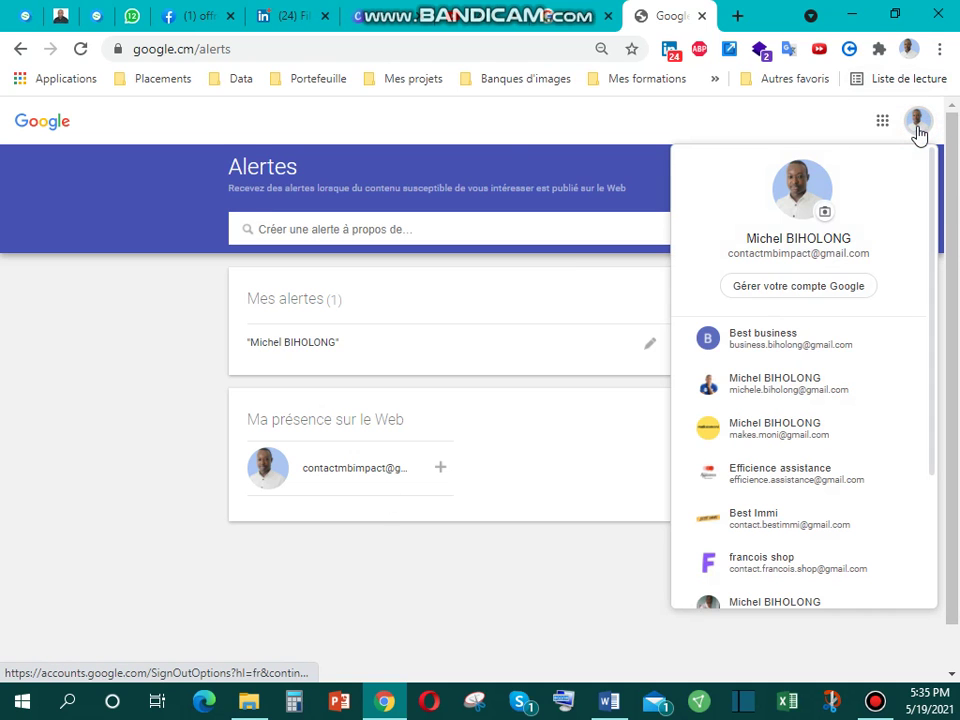
click(771, 392)
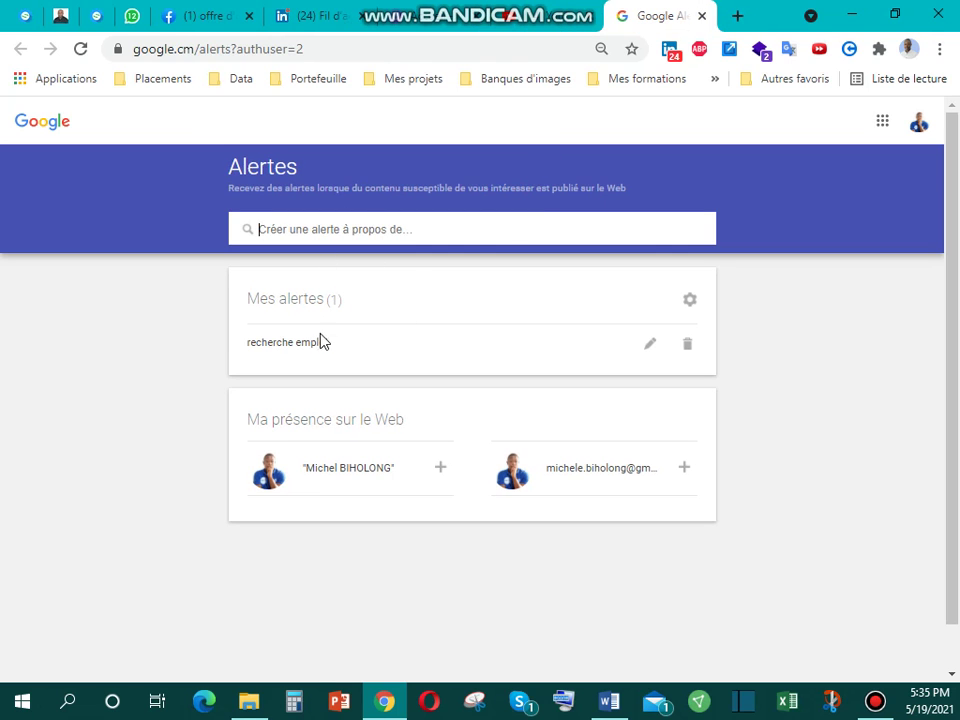
click(687, 345)
Enter "emploi douala" as the query of a new alert.
click(333, 230)
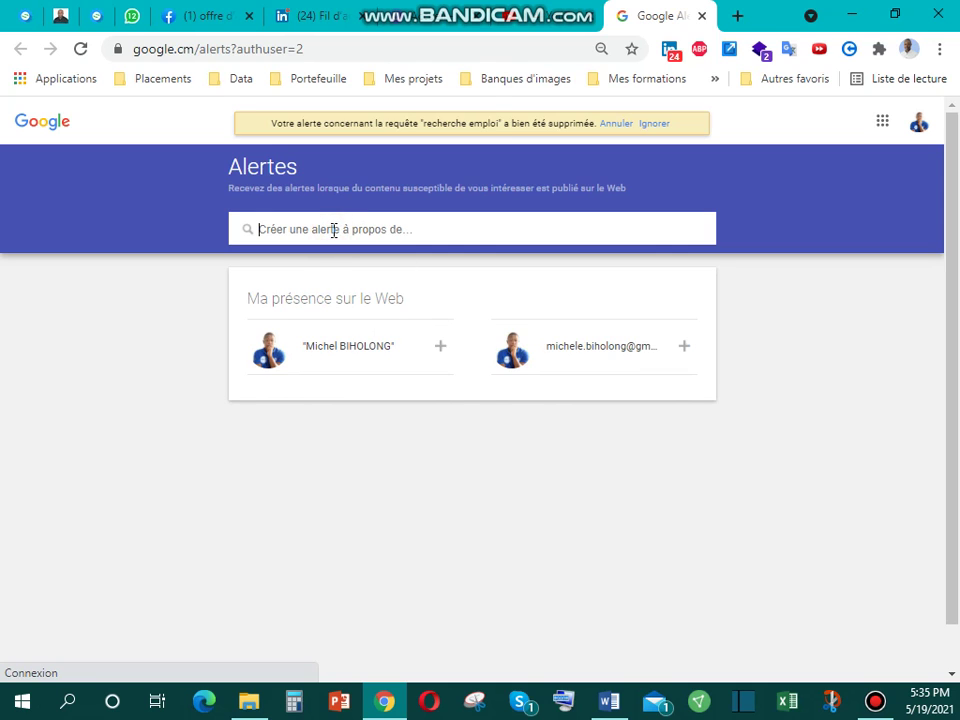
text(reche)
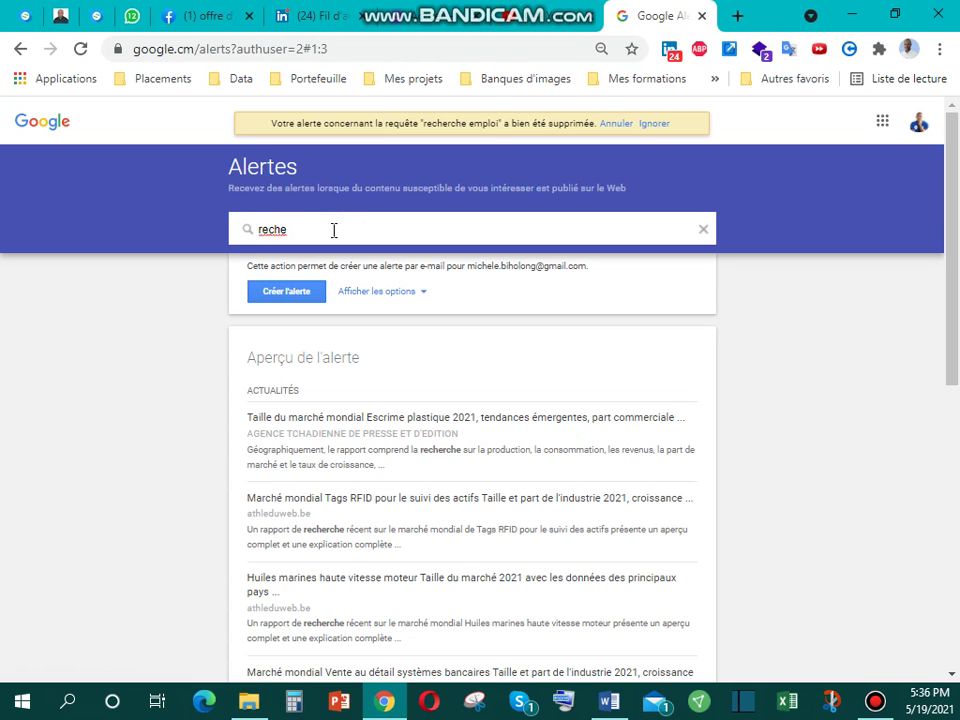
key(ctrl+a)
text(emplo)
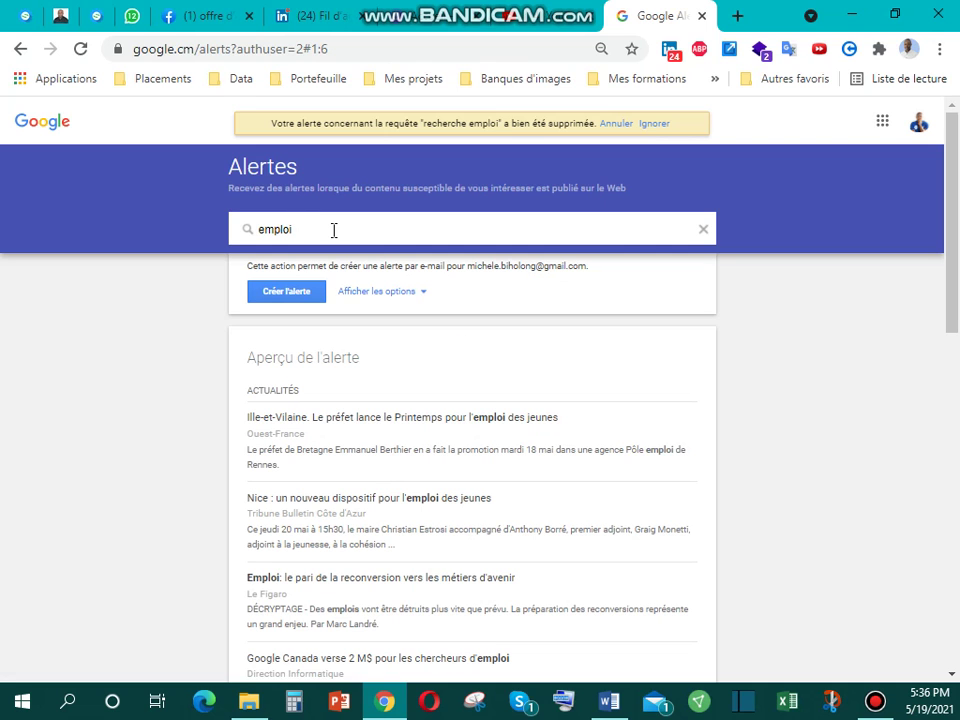
text(dou)
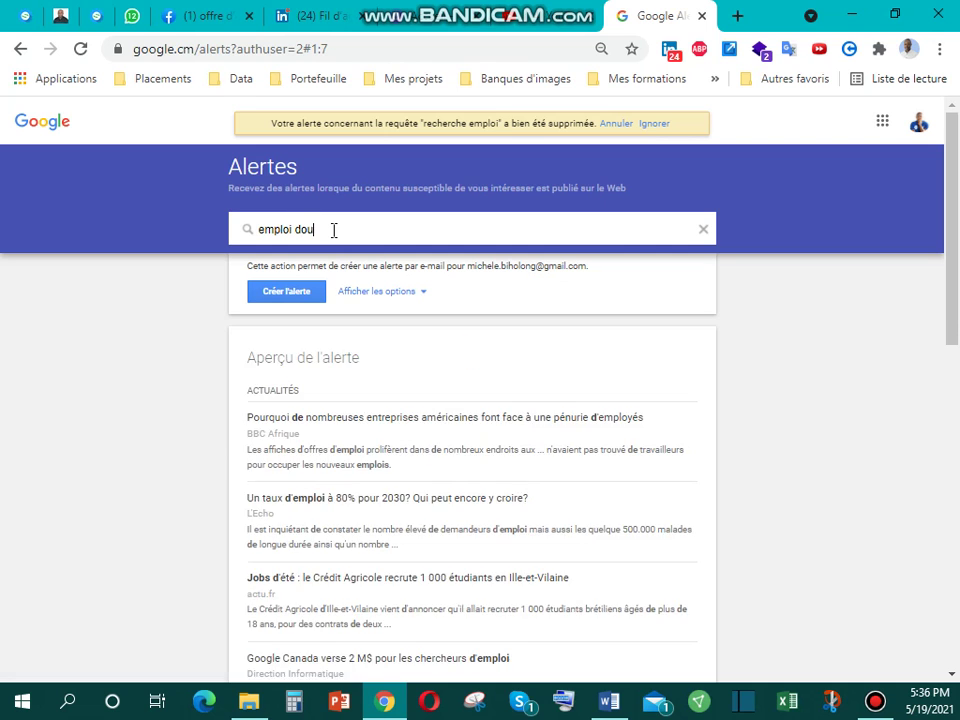
text(ala)
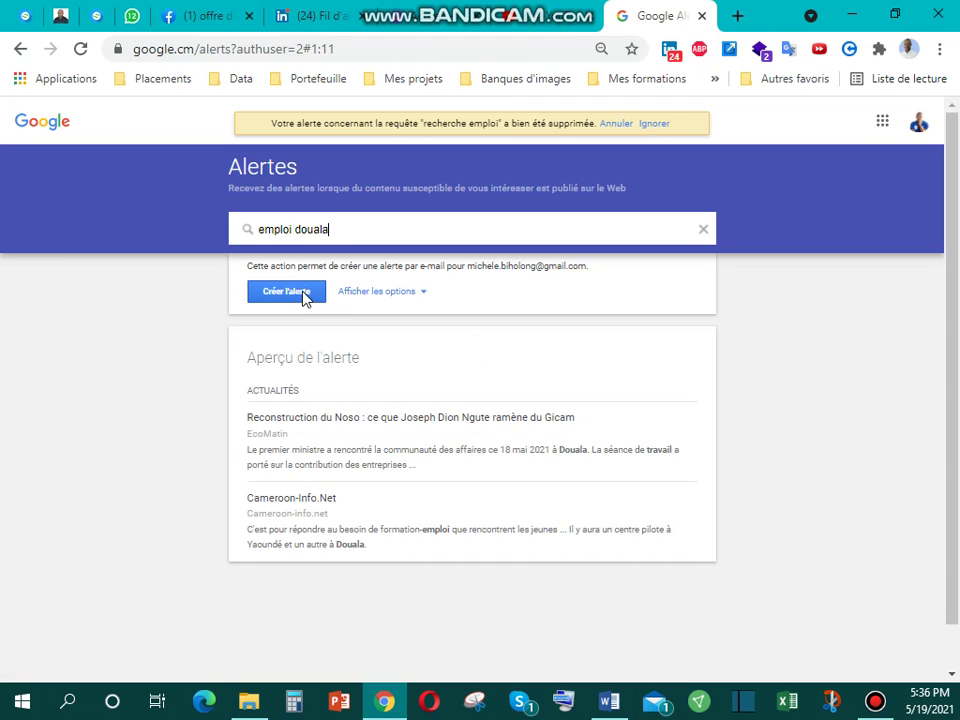
Show the new alert's options and review the available frequency choices without changing the setting.
click(416, 293)
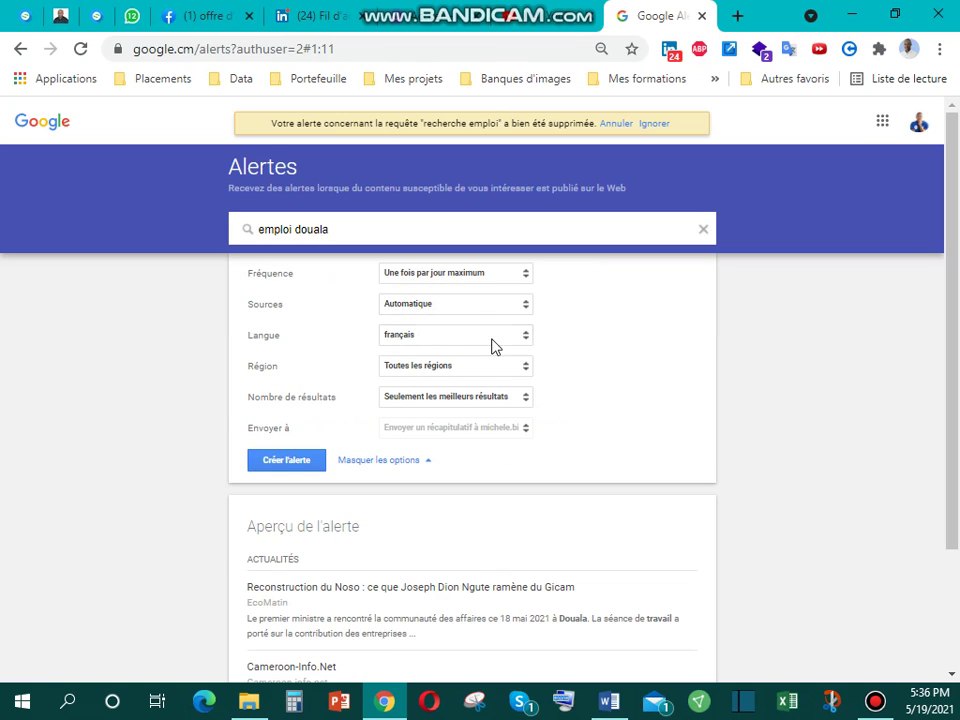
click(524, 284)
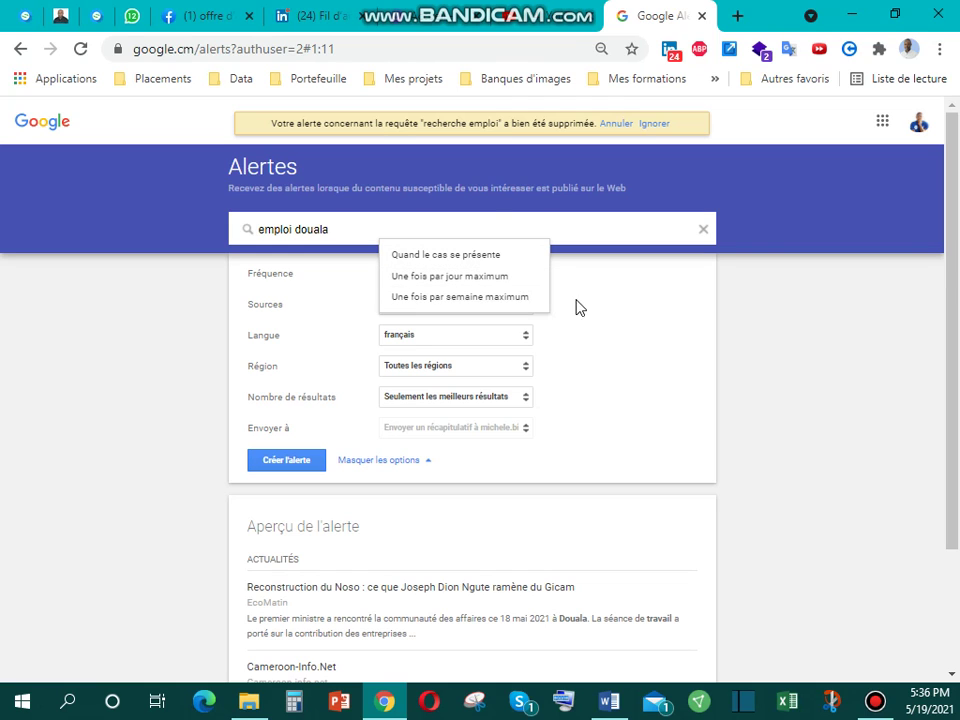
click(380, 442)
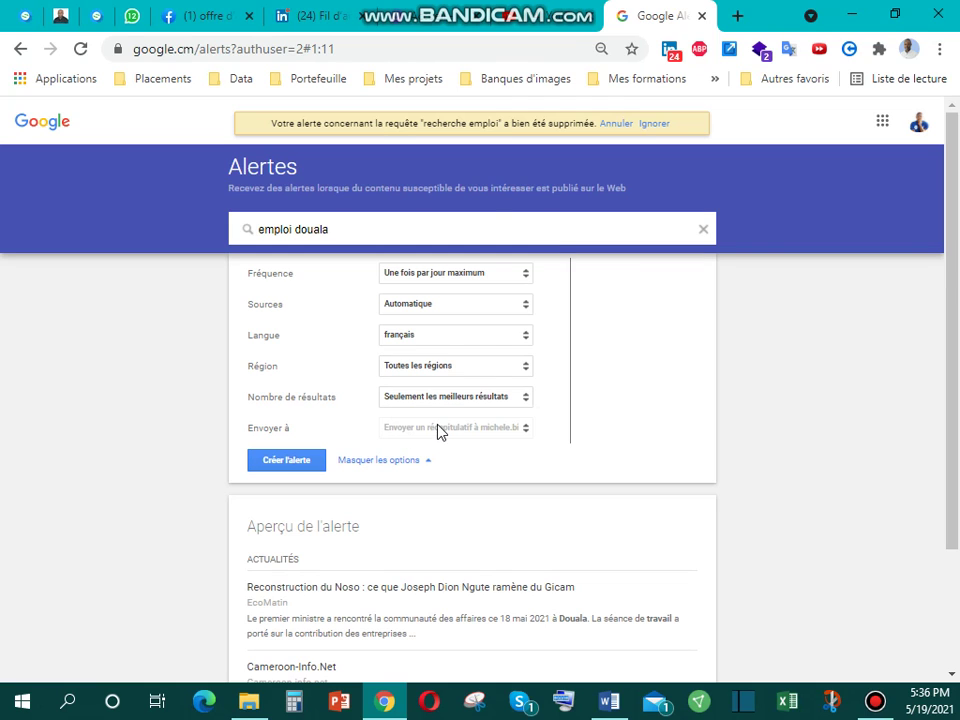
Extend the query to "emploi douala marketing" and create the alert.
click(357, 236)
text(m)
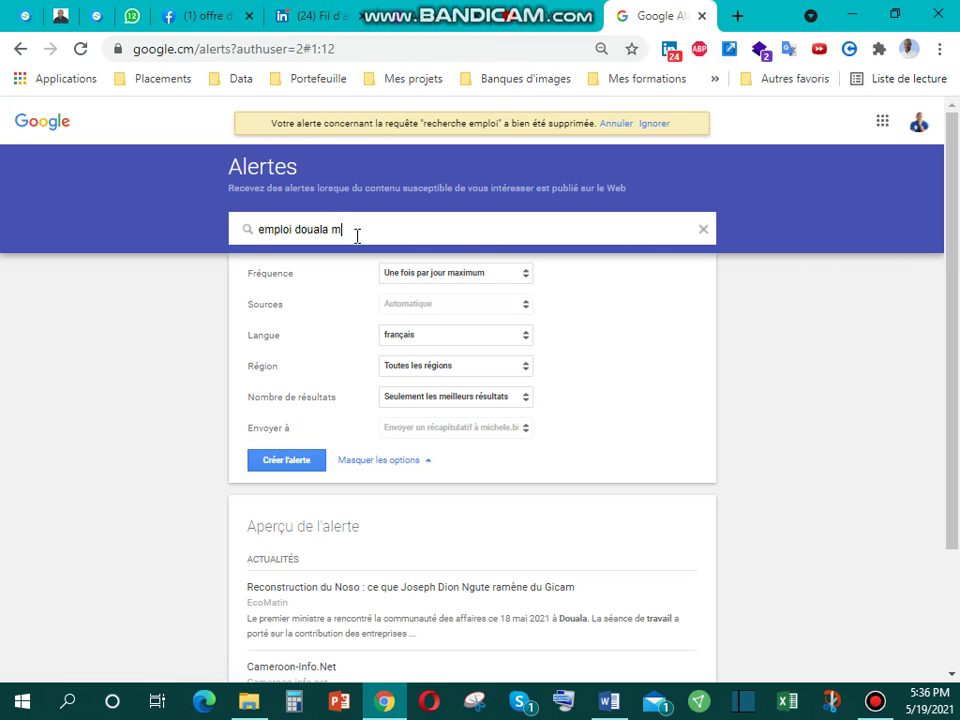
text(ark)
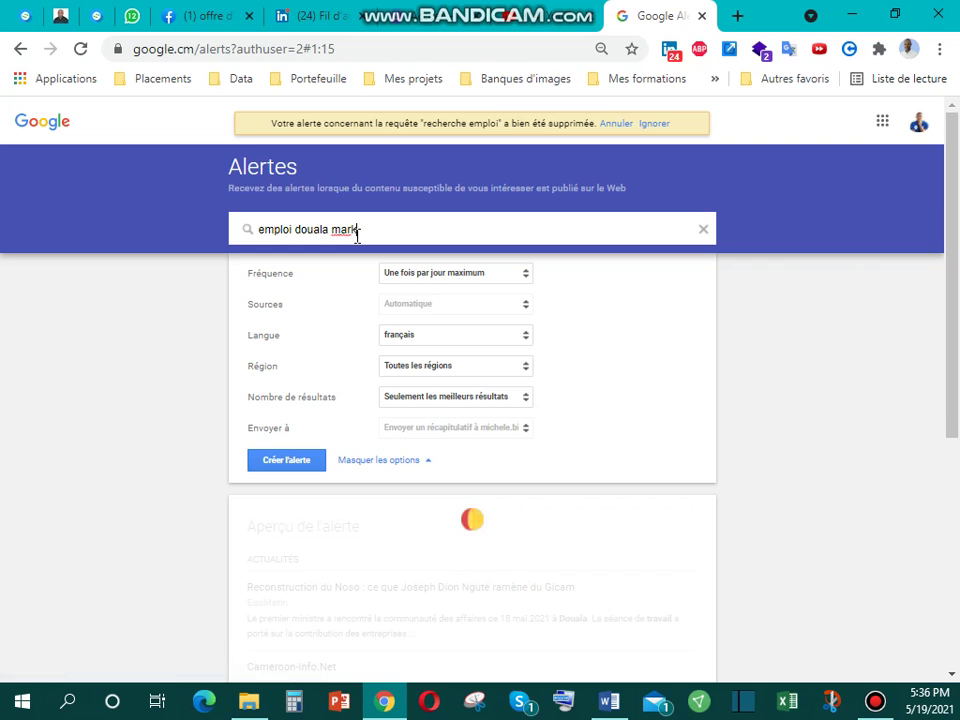
text(eting)
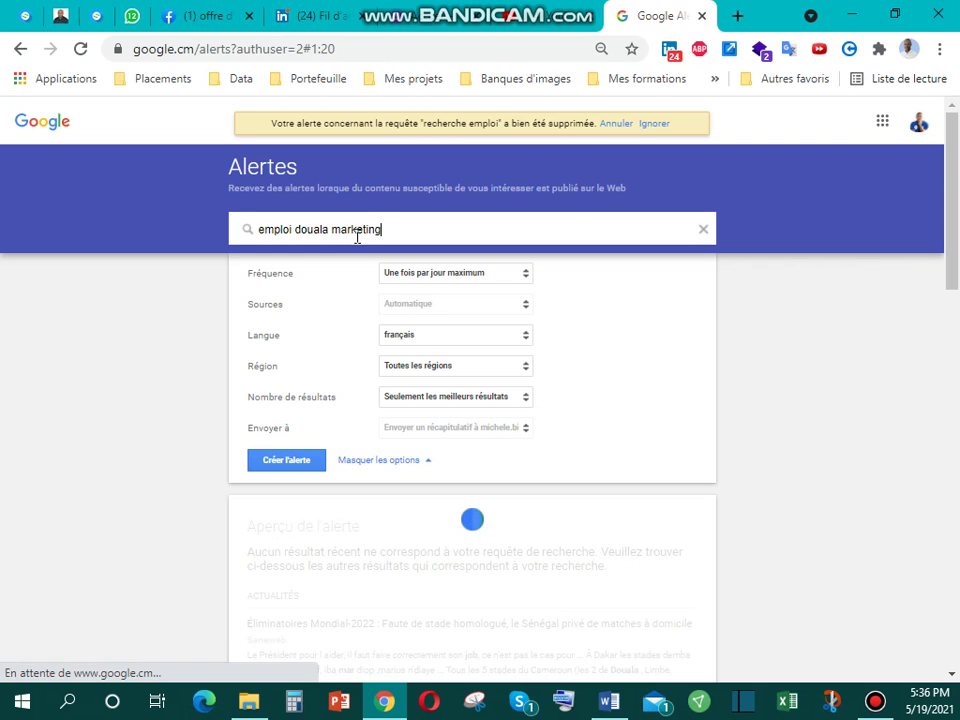
click(296, 463)
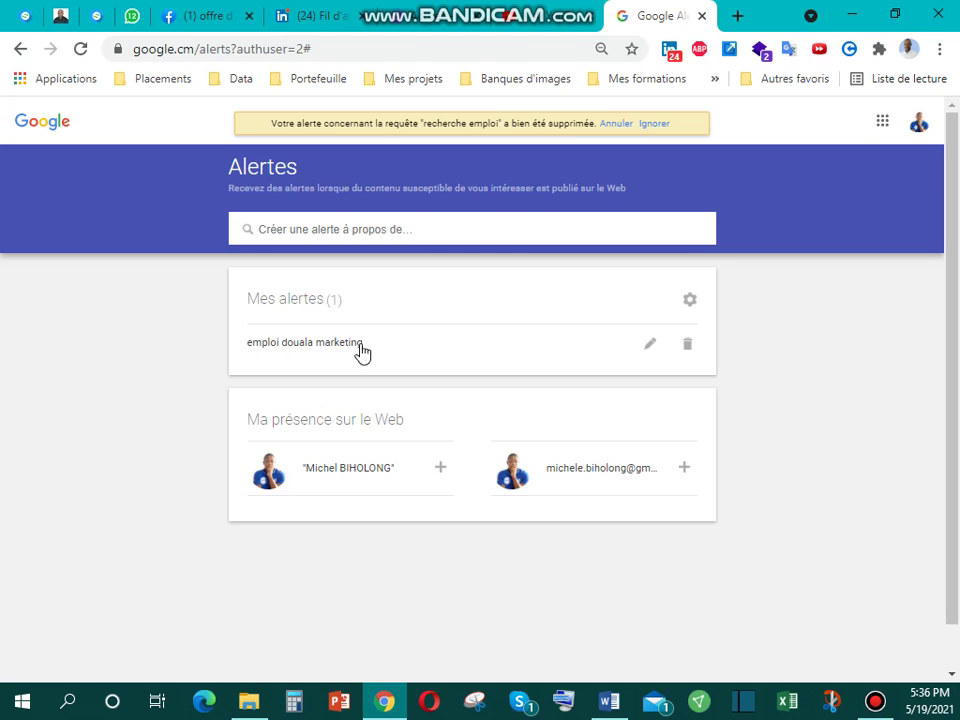
Create another alert for "offre emploi commercial douala", showing its options and keeping the default settings.
click(326, 230)
text(of)
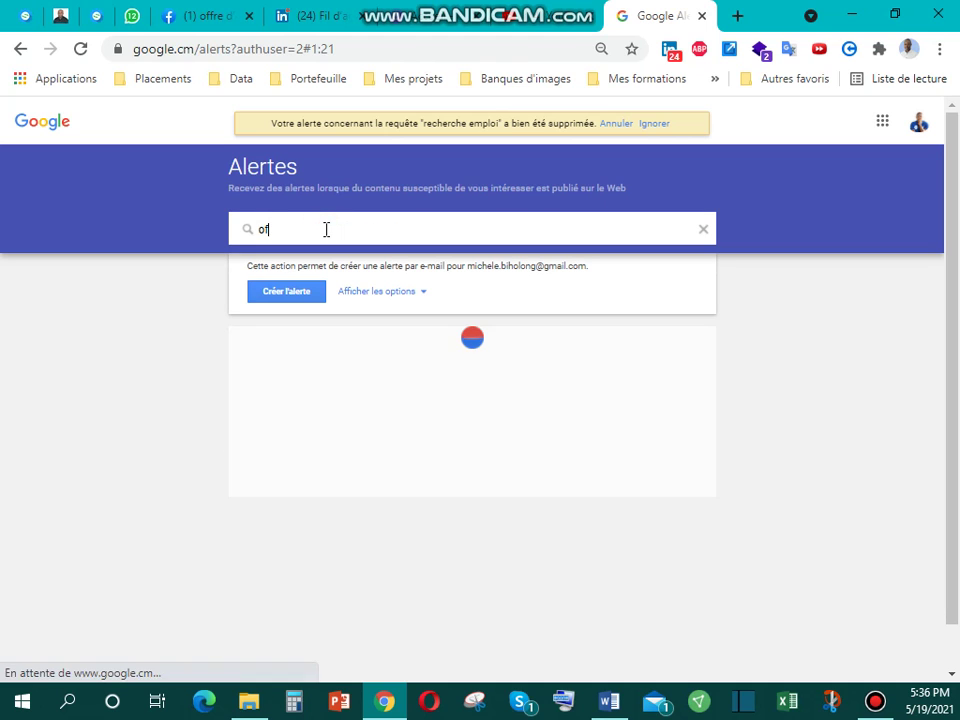
text(fre)
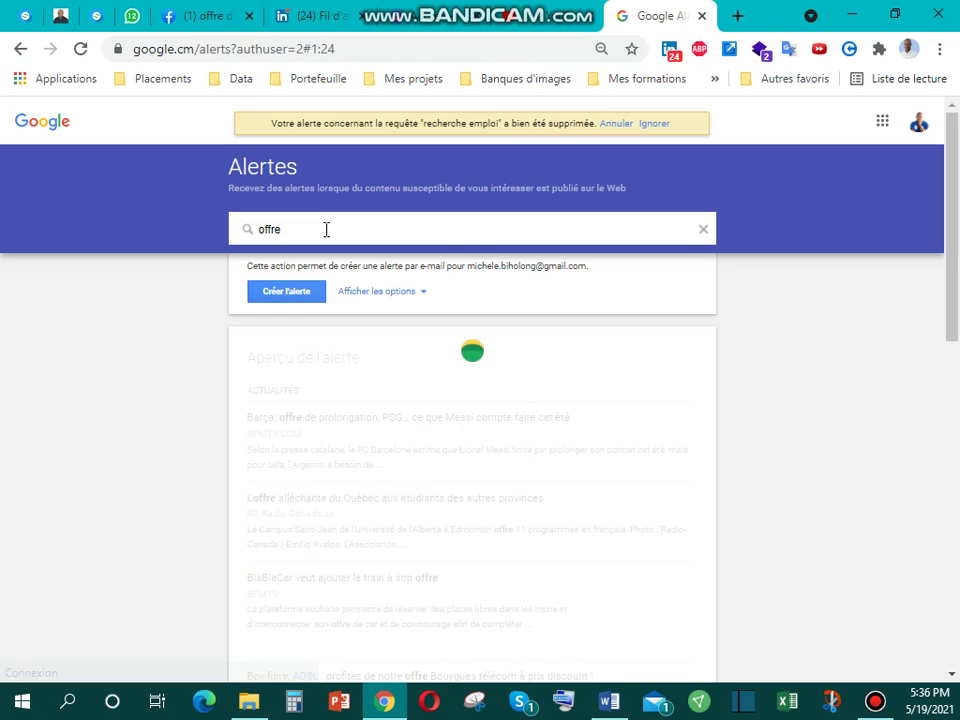
text( emploi)
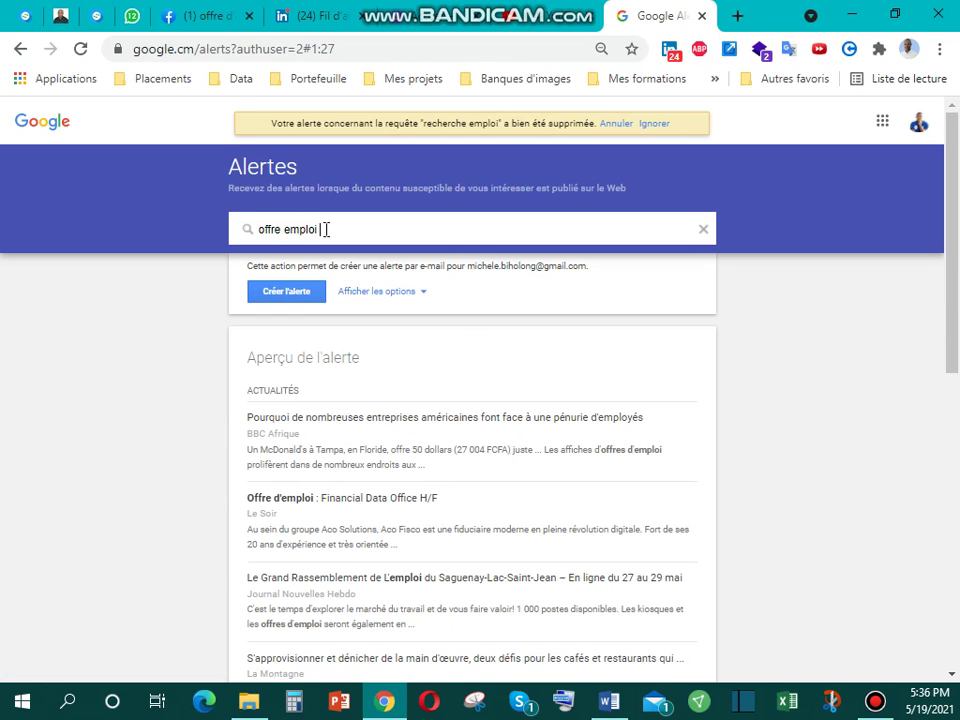
text( commerc)
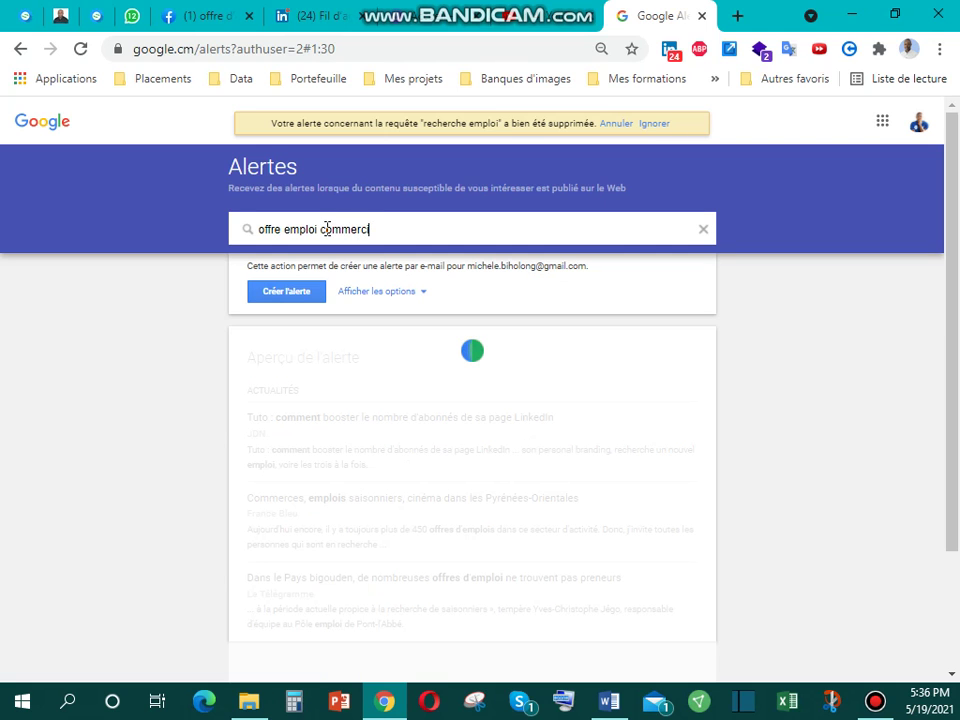
text(ial)
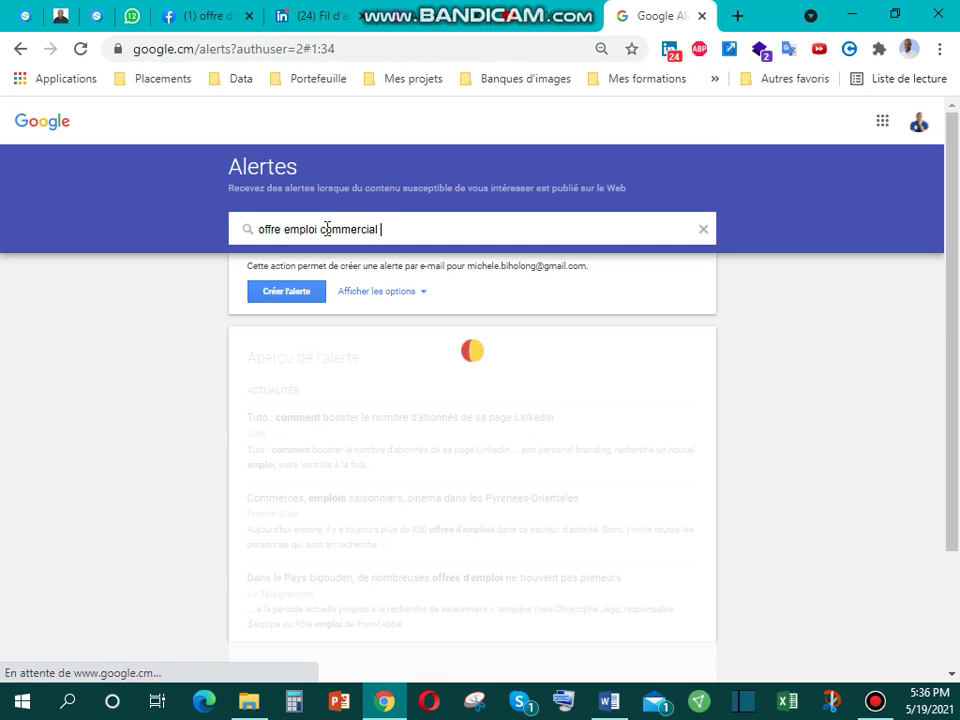
text( do)
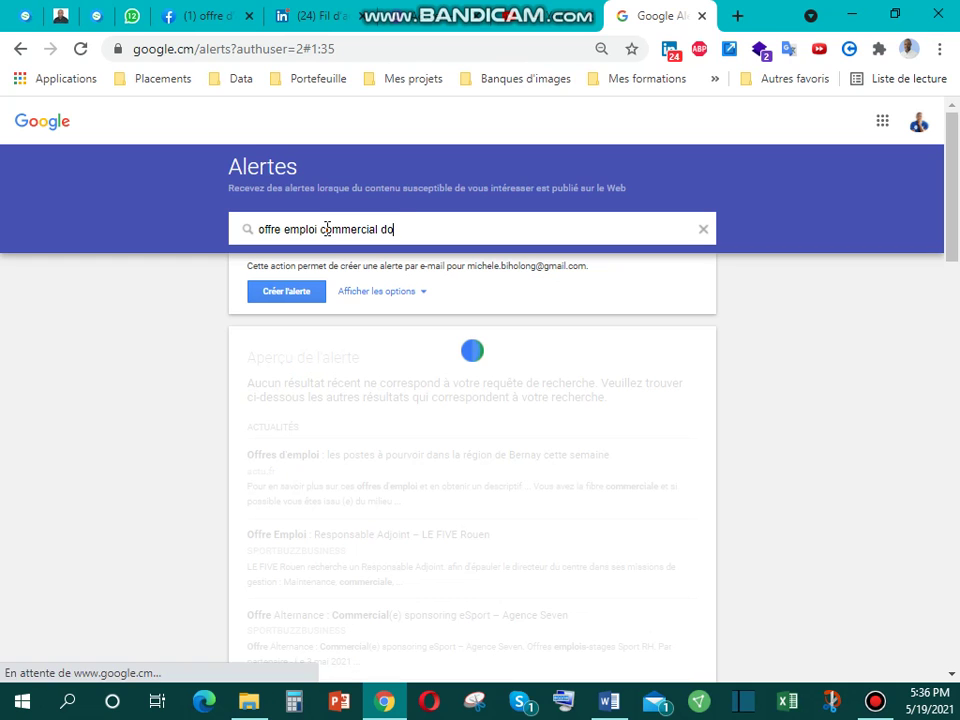
text(uala)
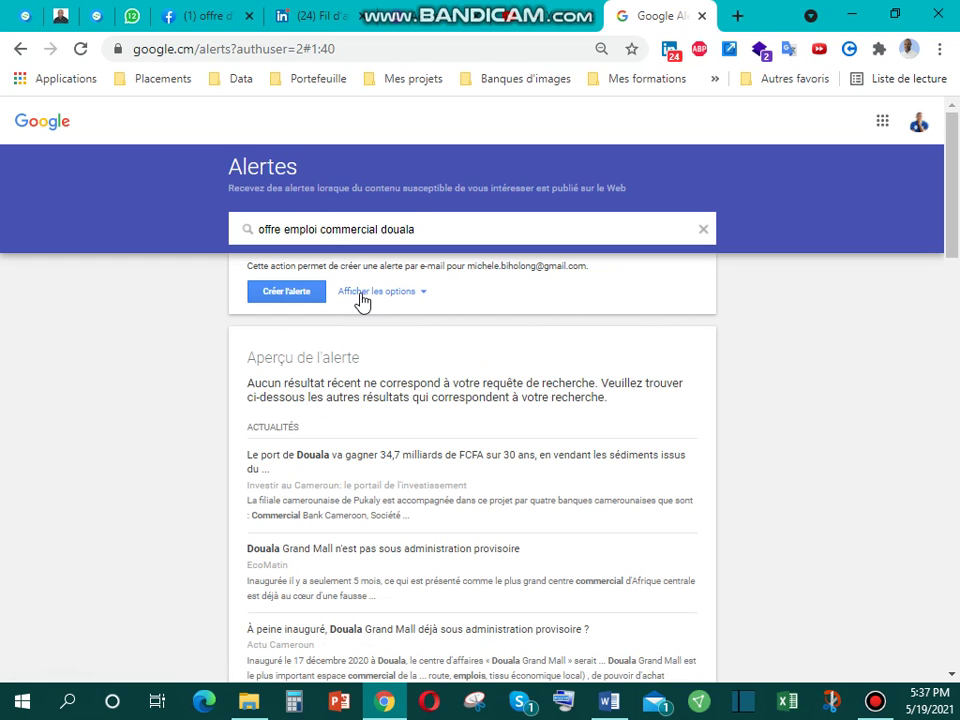
click(420, 296)
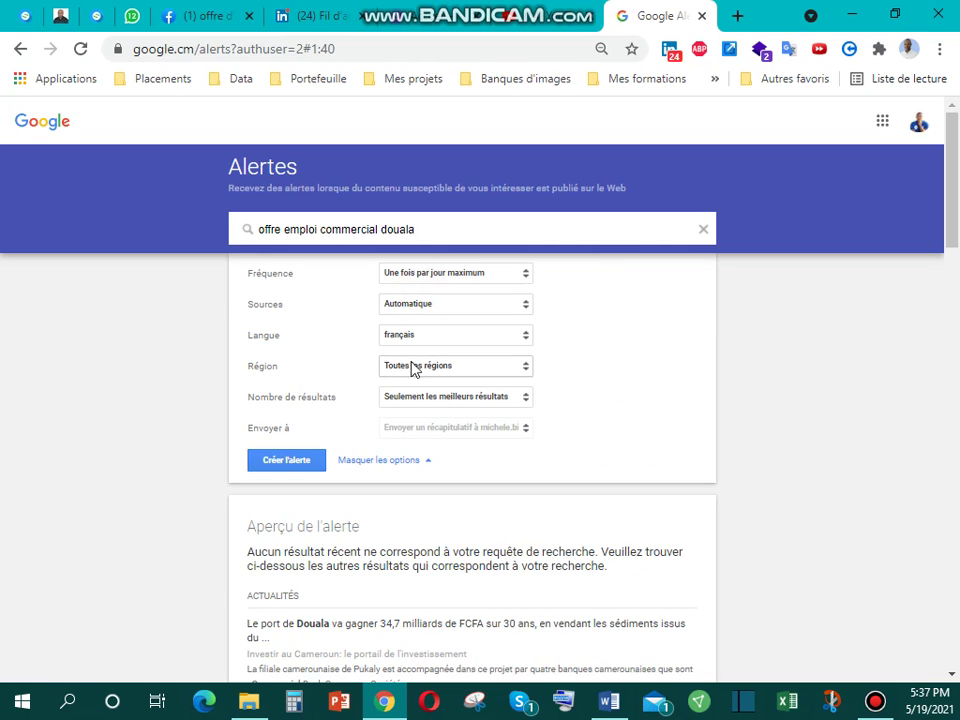
click(445, 432)
click(302, 461)
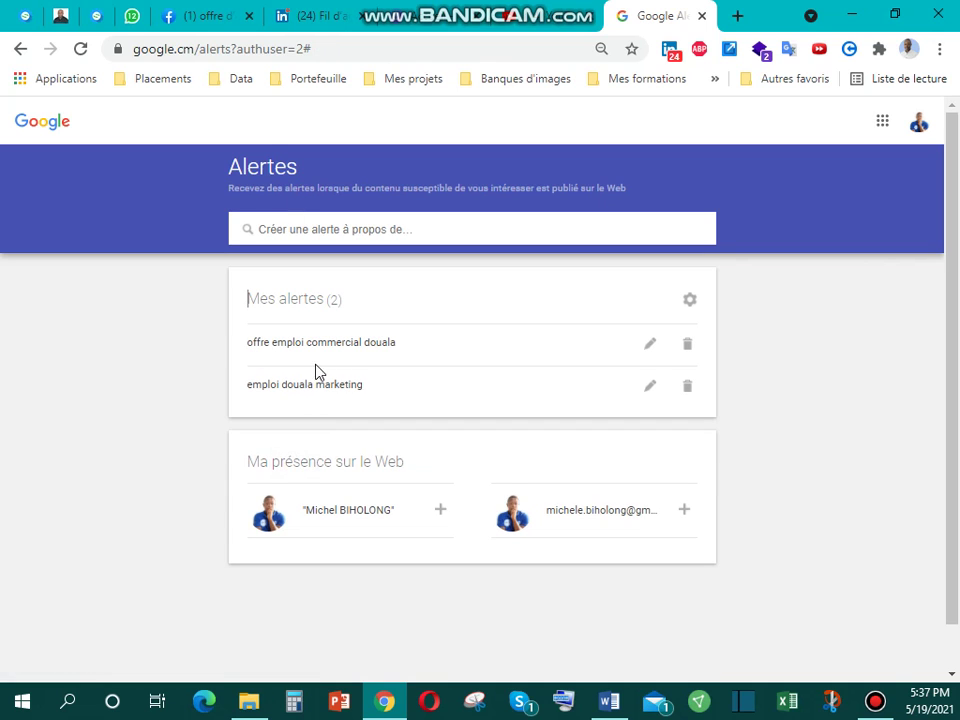
Open the "offre emploi commercial douala" alert for editing, review its options and close it without changes.
click(650, 346)
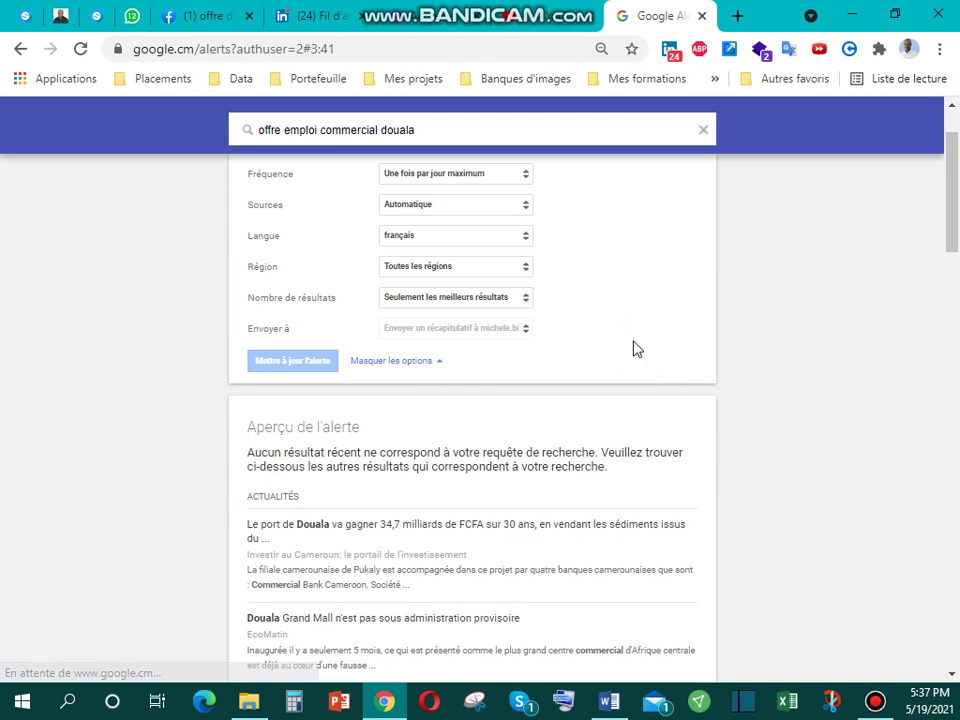
scroll(742, 345, up, 1)
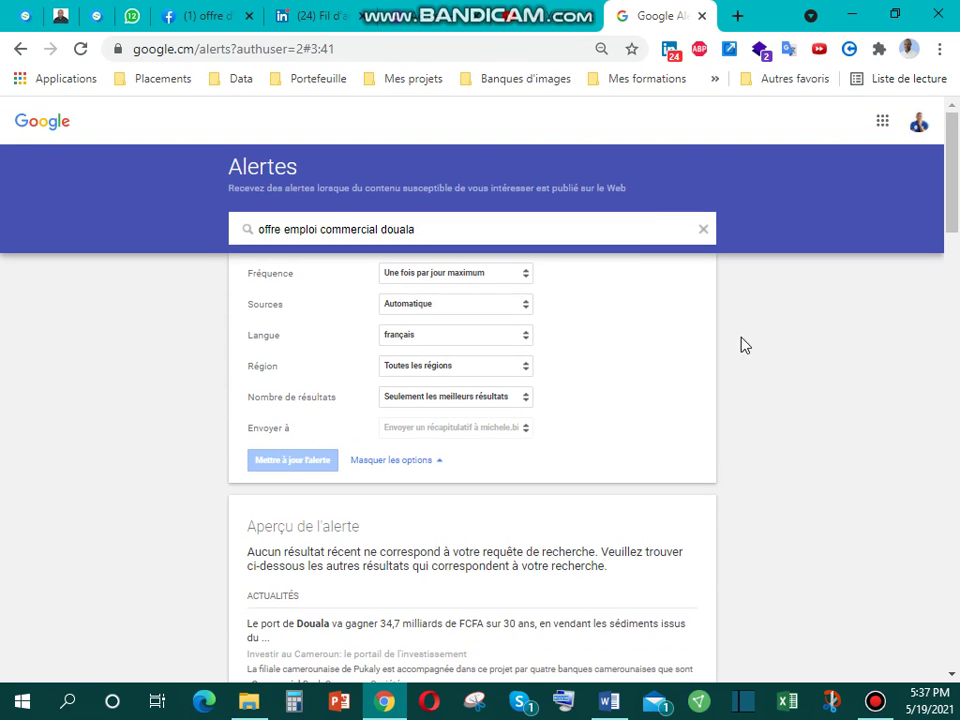
click(705, 231)
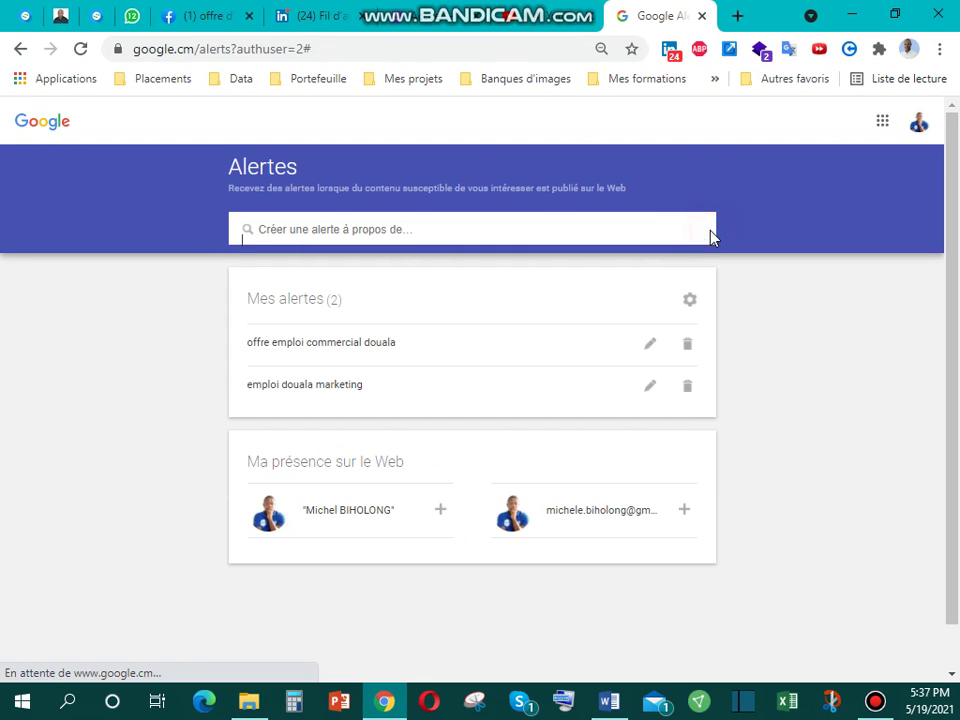
Enter "offre emploi community manager paris" as the query for another alert.
click(306, 227)
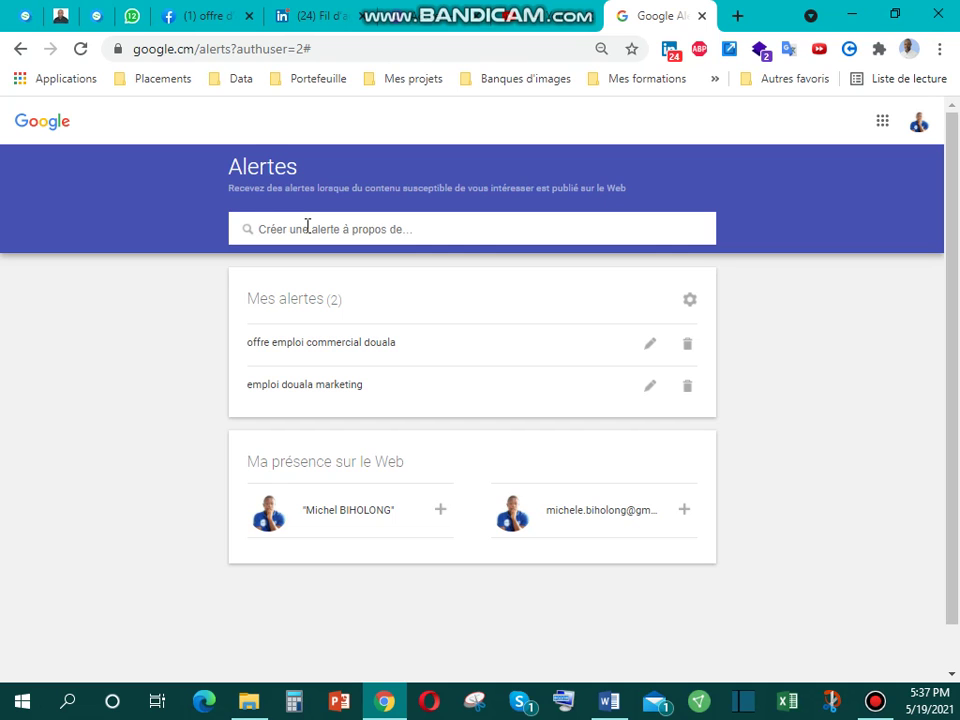
text(o)
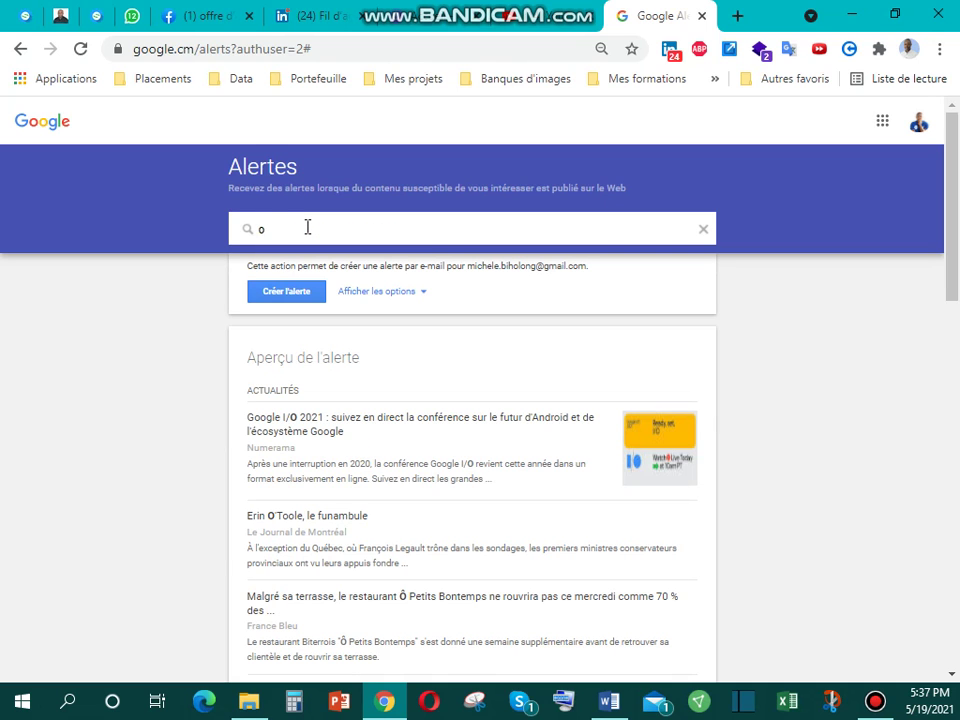
text(ffr)
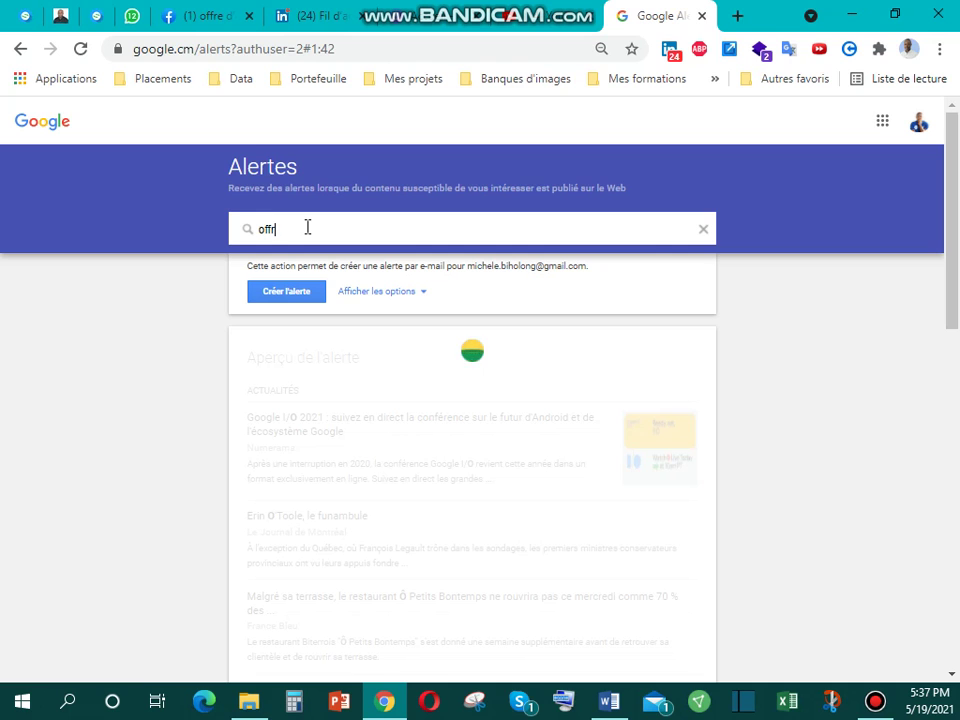
text(e emp)
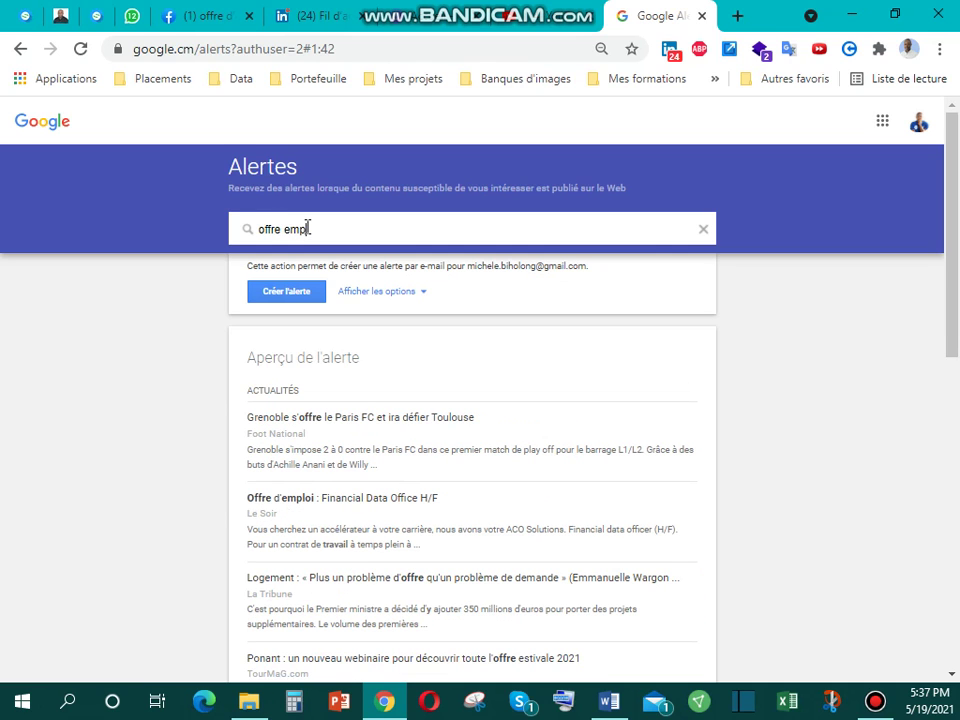
text(loi com)
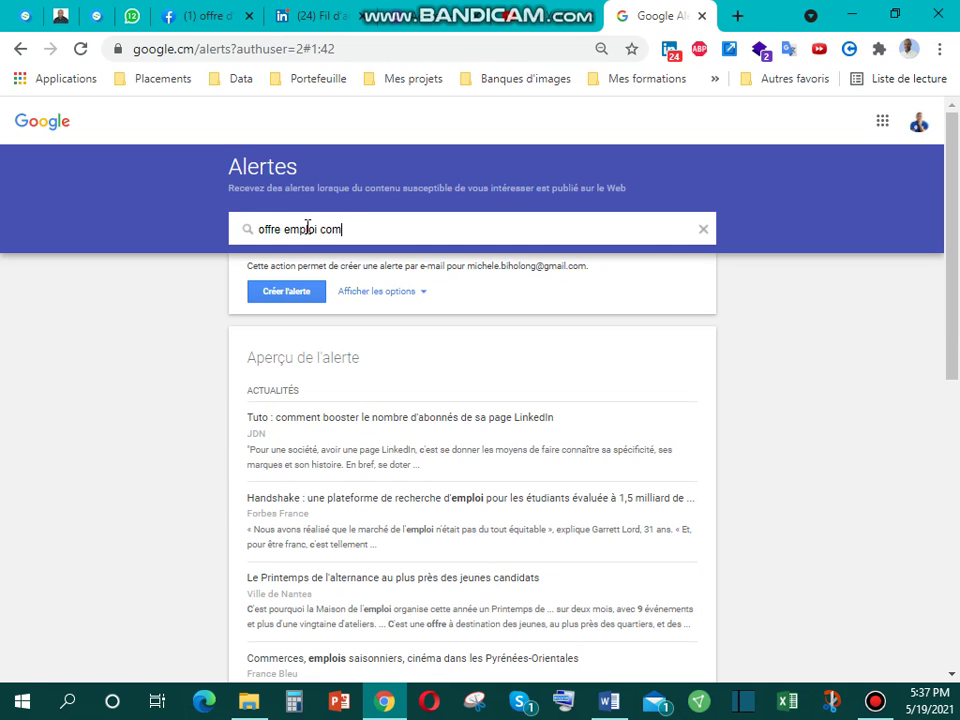
text(munity )
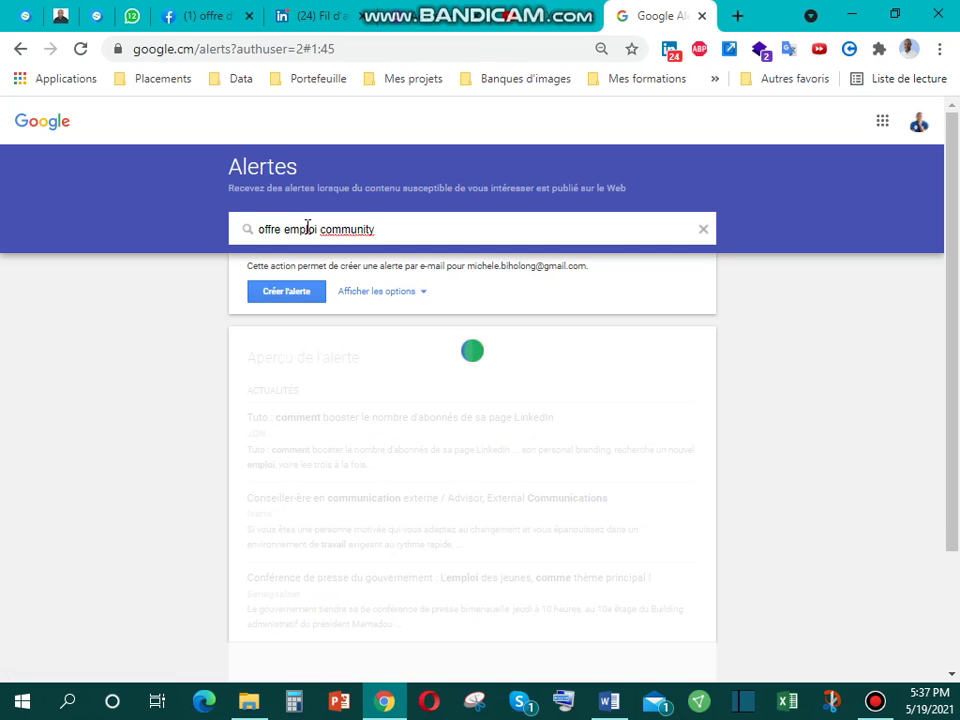
text(man)
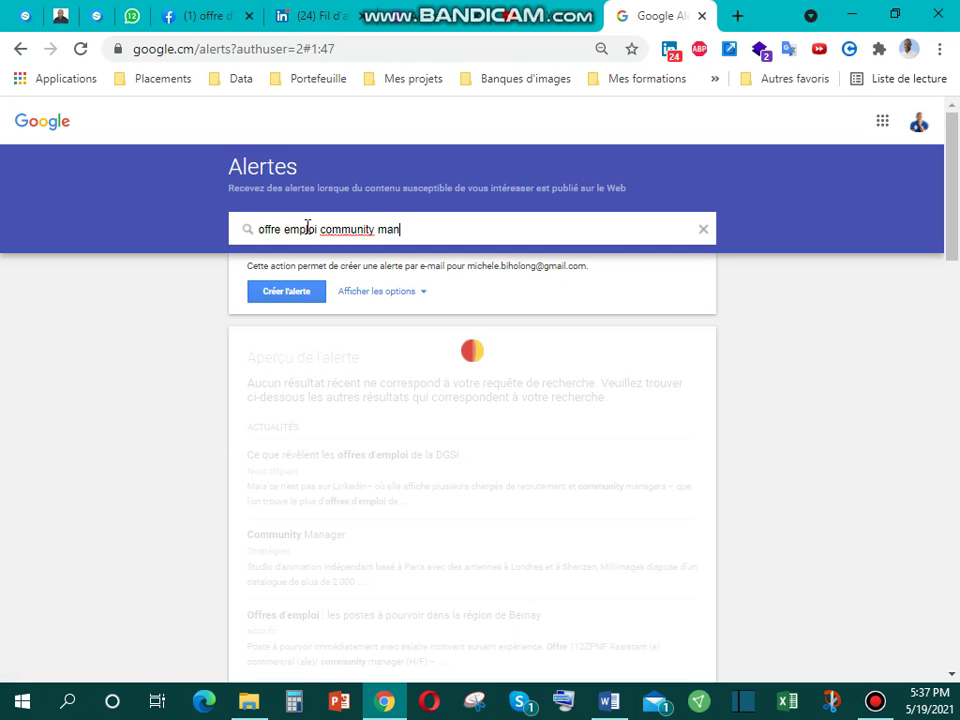
text(ag)
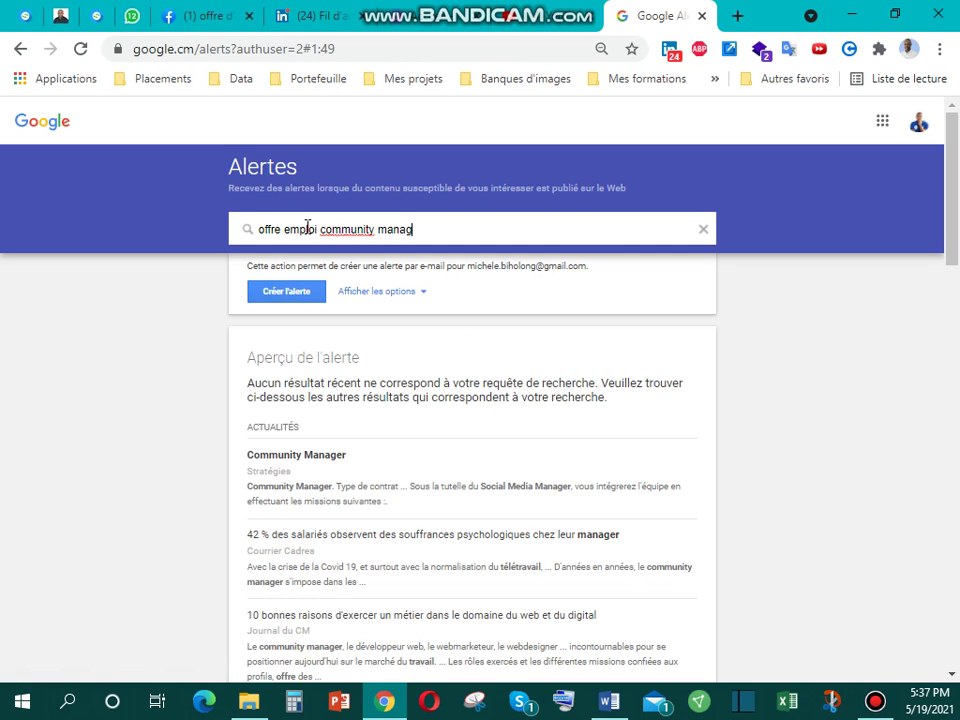
text(er p)
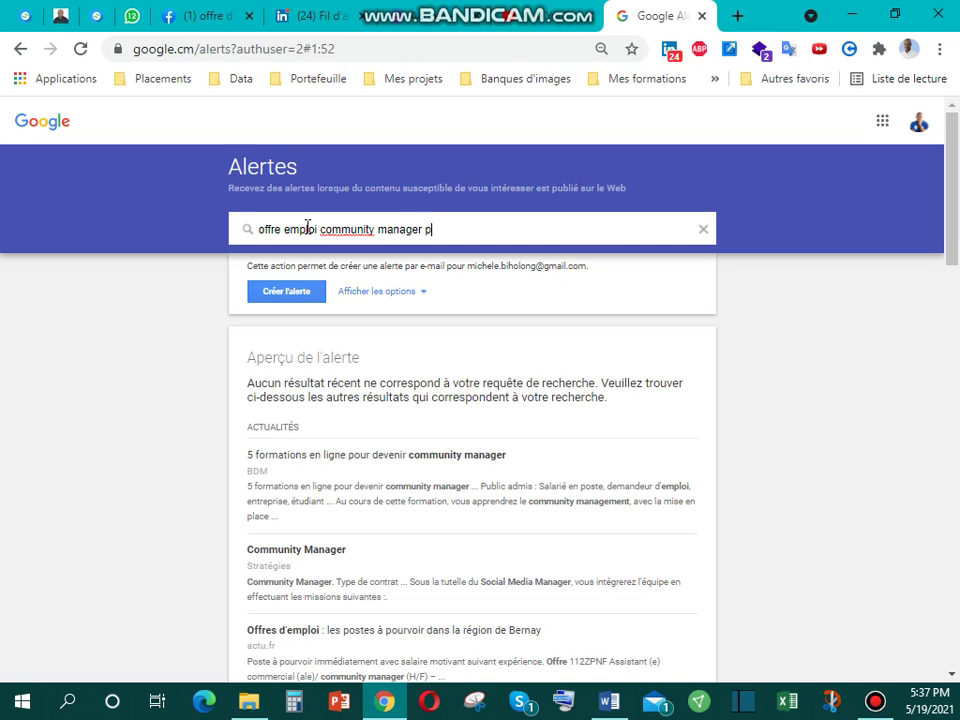
text(aris)
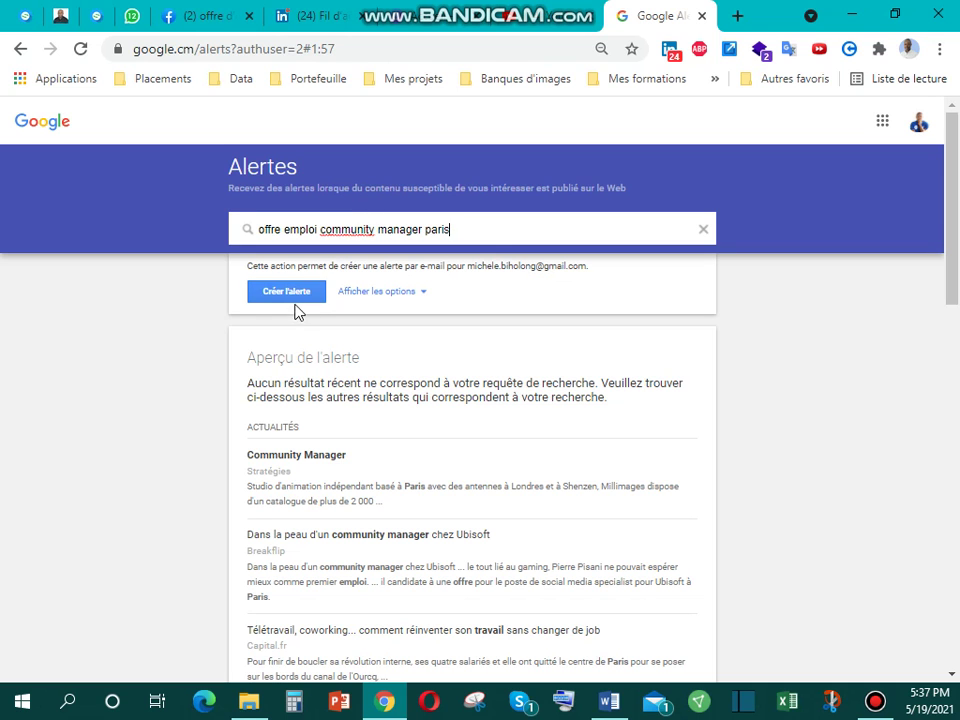
Review the preview results for the community manager query and create the alert with its default options.
scroll(462, 452, down, 3)
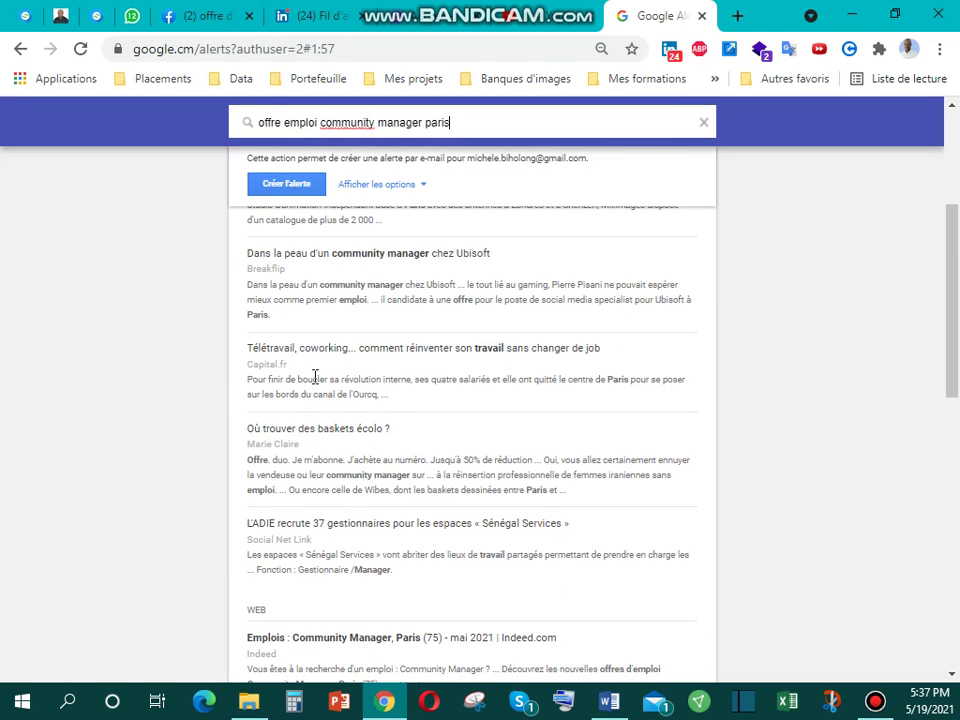
scroll(440, 400, down, 10)
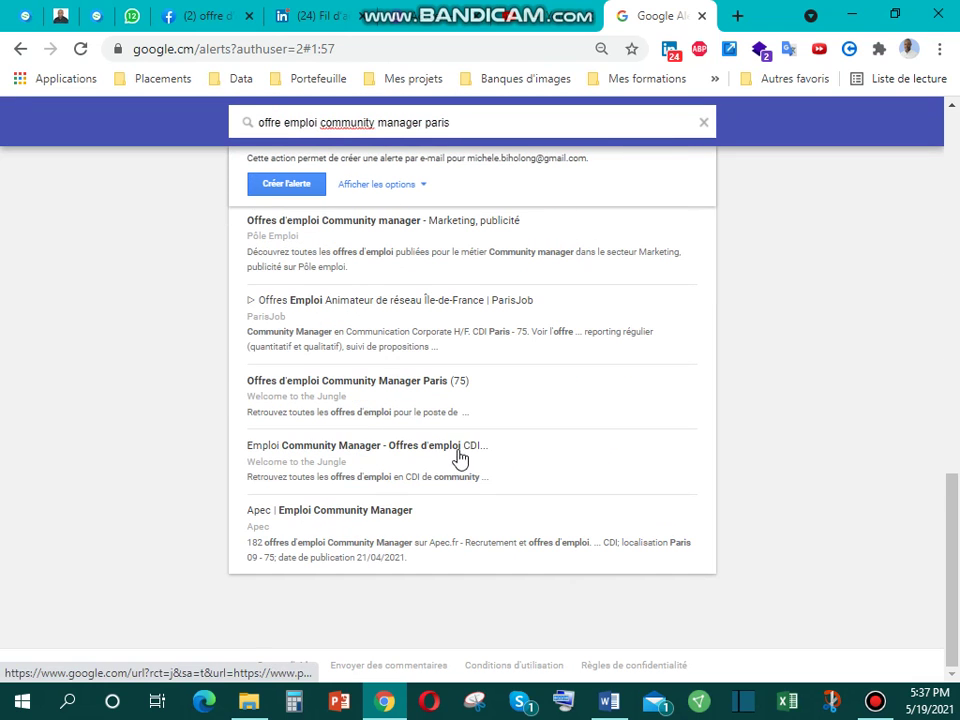
scroll(448, 443, up, 2)
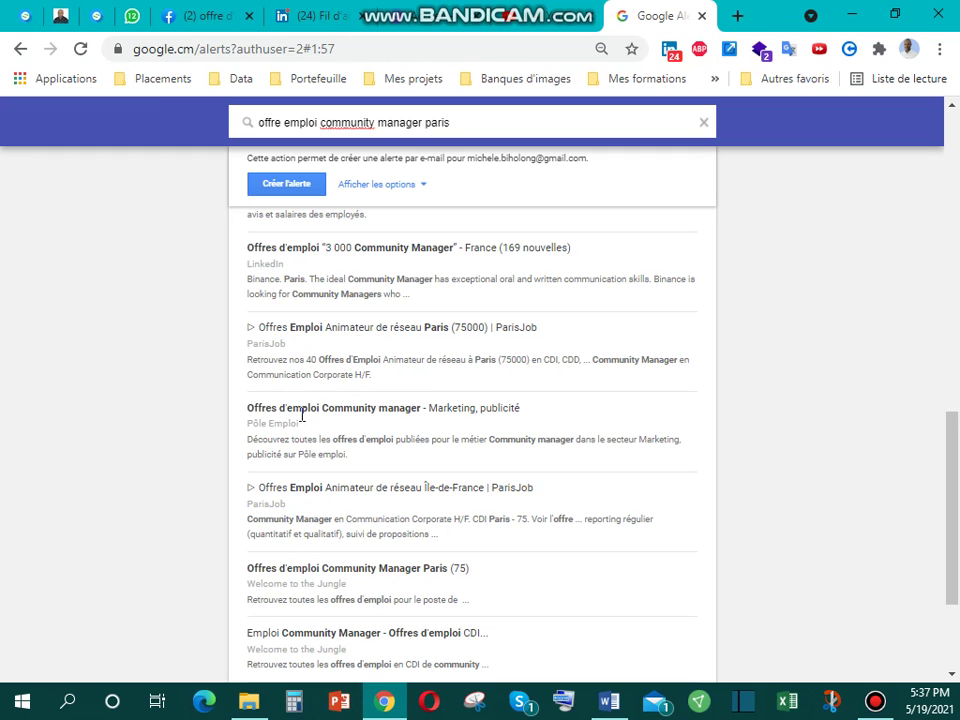
scroll(381, 261, up, 8)
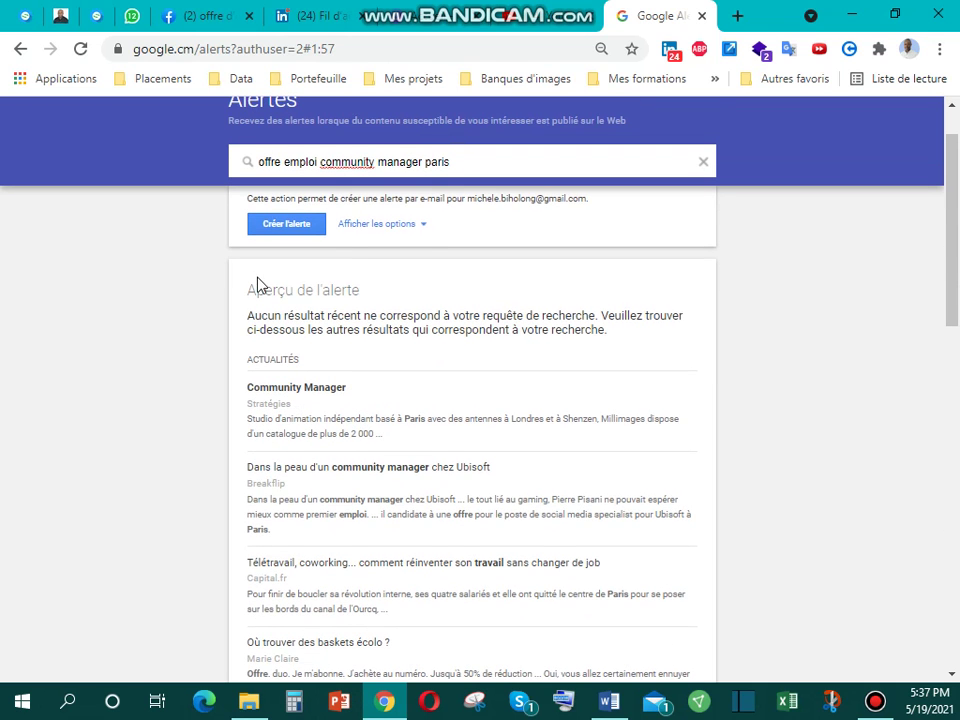
click(293, 224)
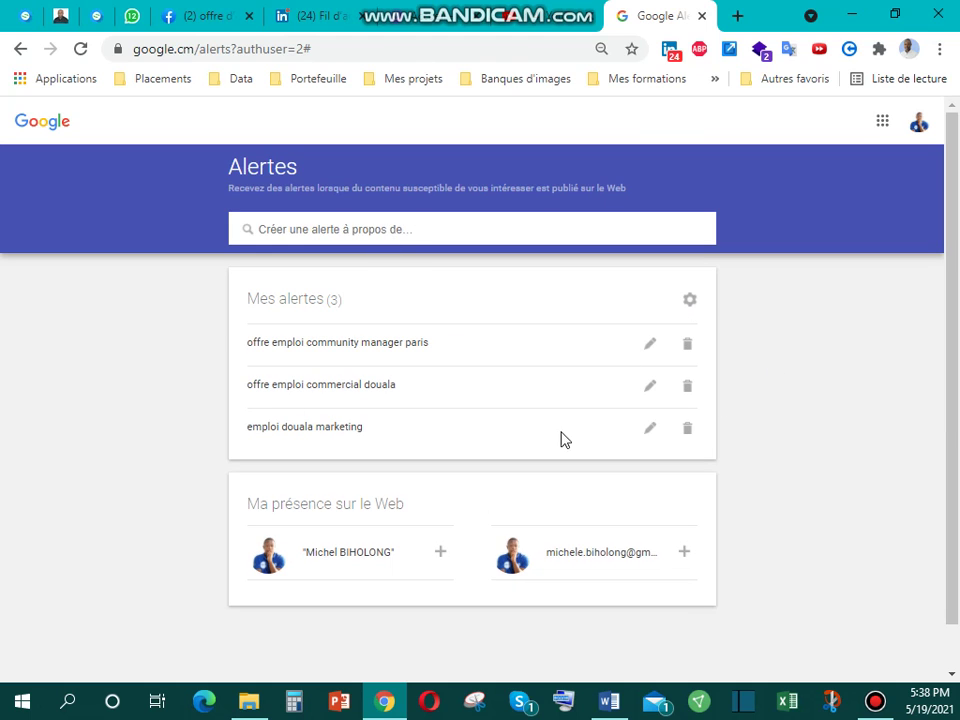
Set the alerts' delivery time to 07:00, keep the digest at "Une fois par jour maximum", and save the settings.
click(375, 228)
click(692, 302)
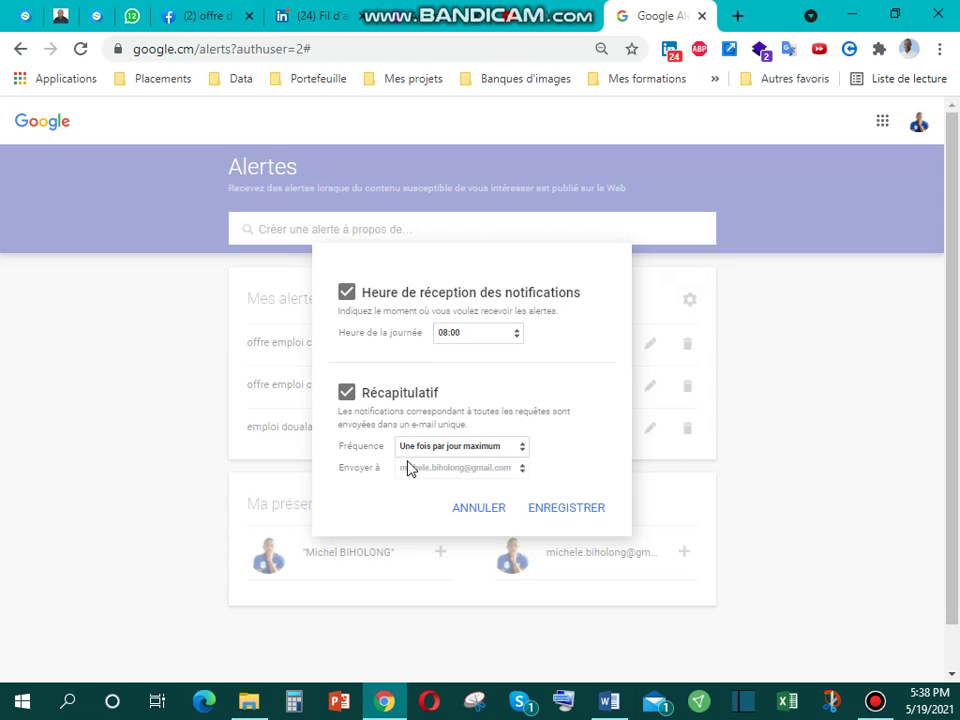
click(521, 456)
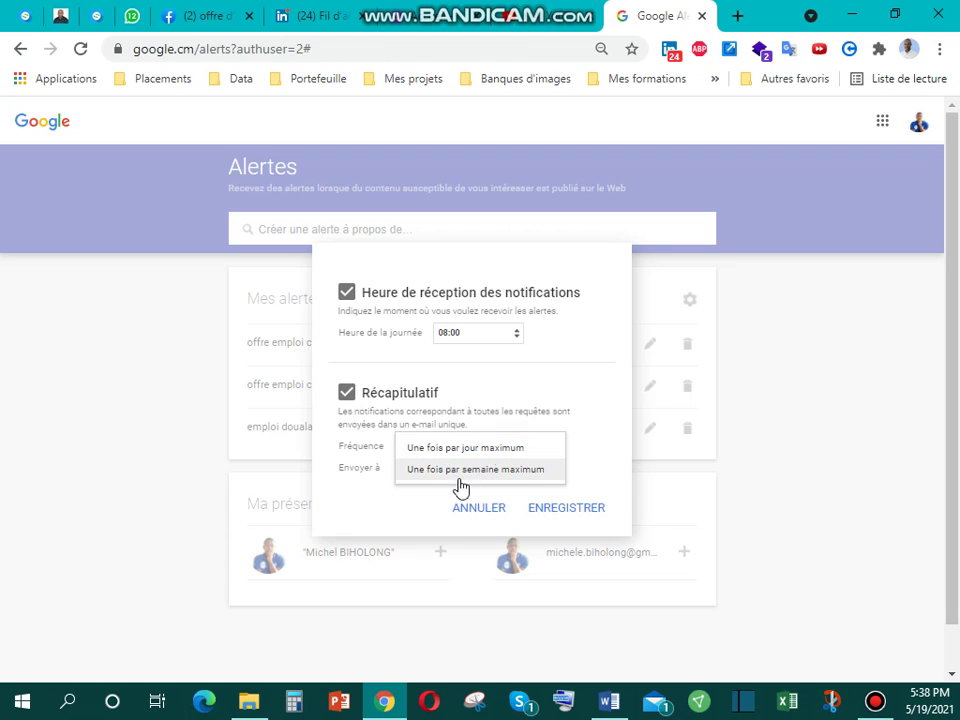
click(567, 447)
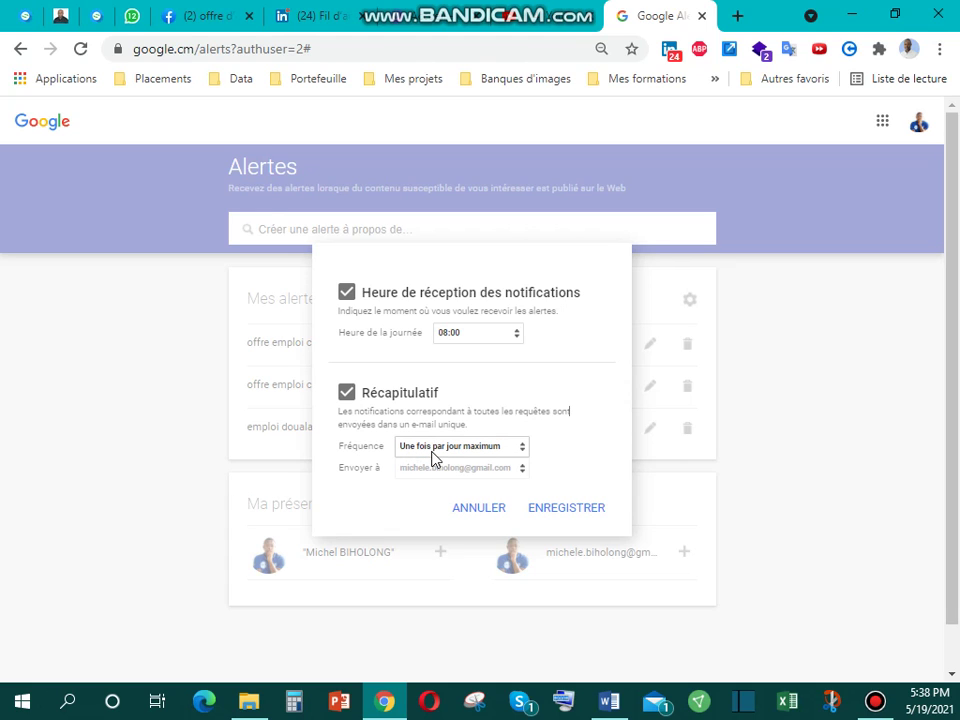
click(514, 335)
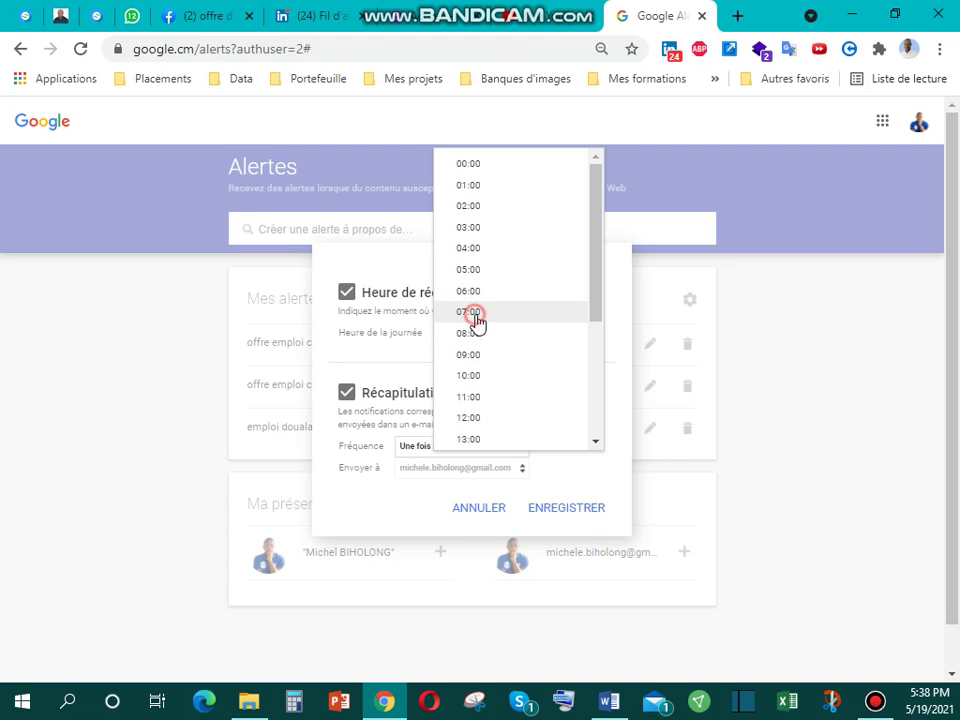
click(476, 313)
click(559, 509)
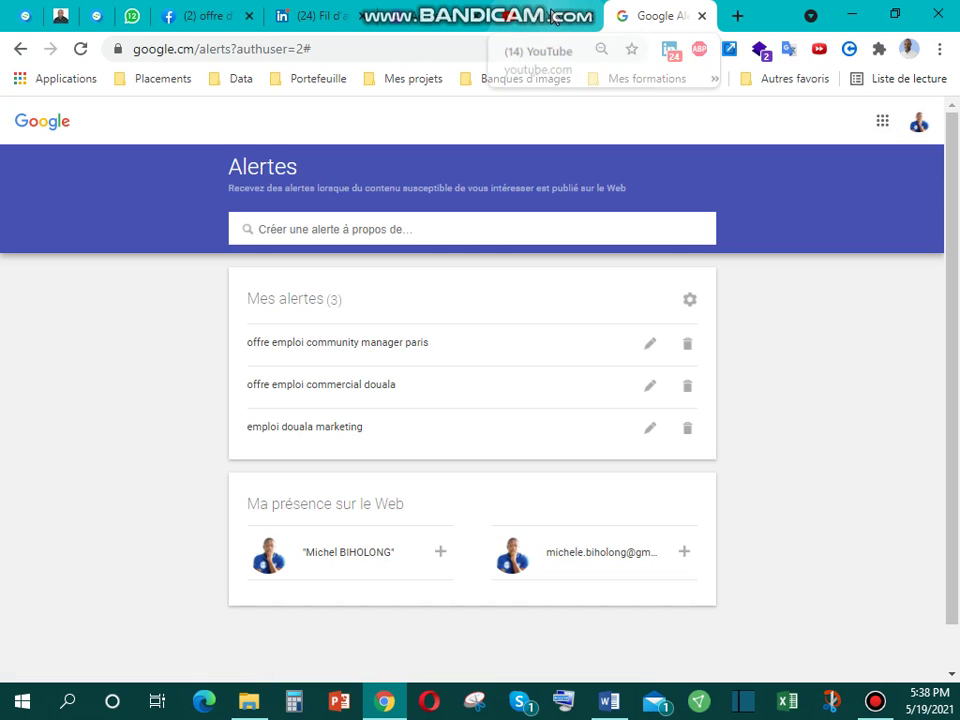
Load emploi.cm in a new browser tab.
click(737, 16)
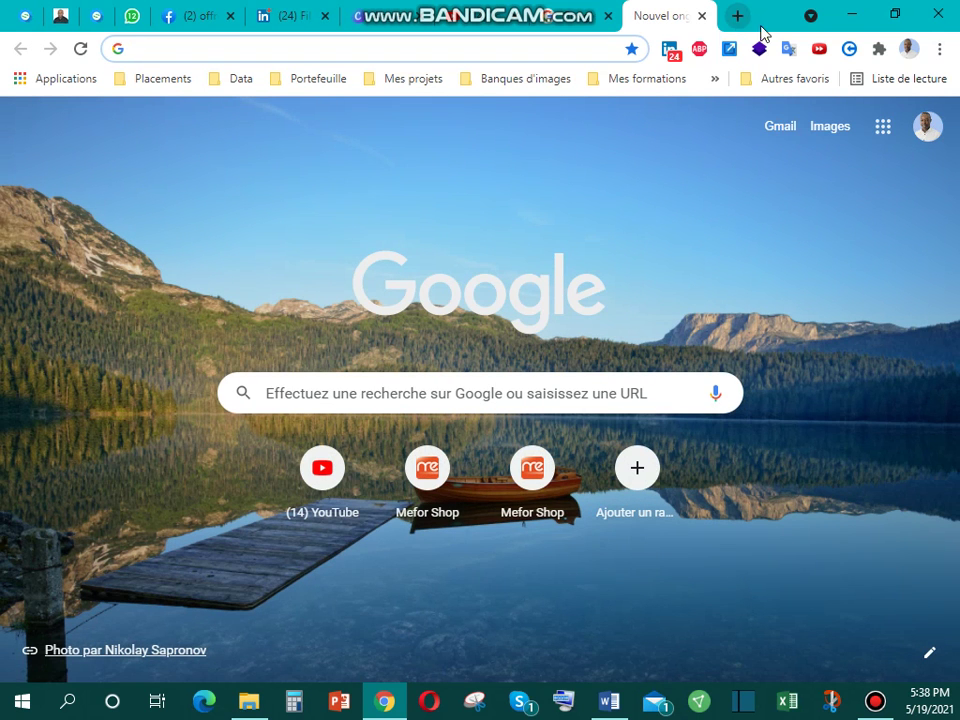
click(701, 17)
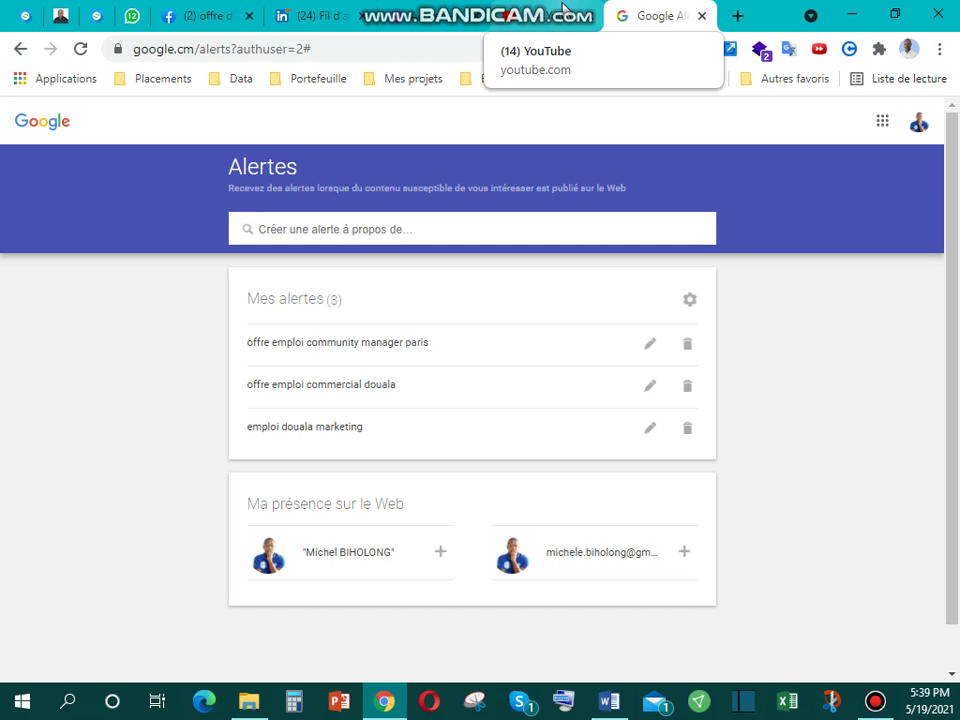
click(737, 17)
text(empl)
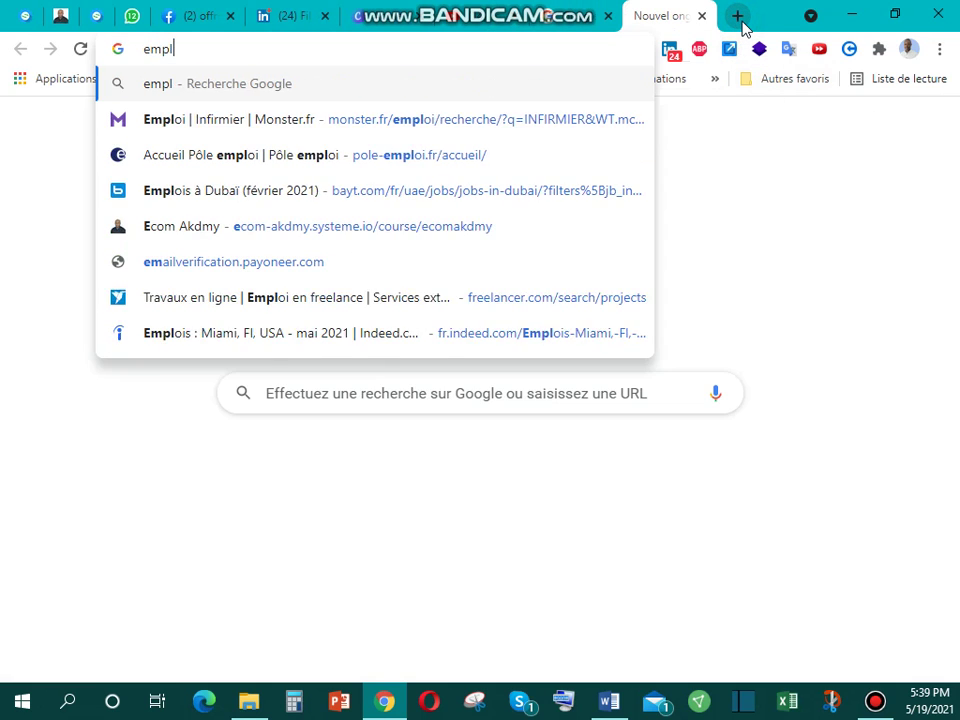
text(oi.cm)
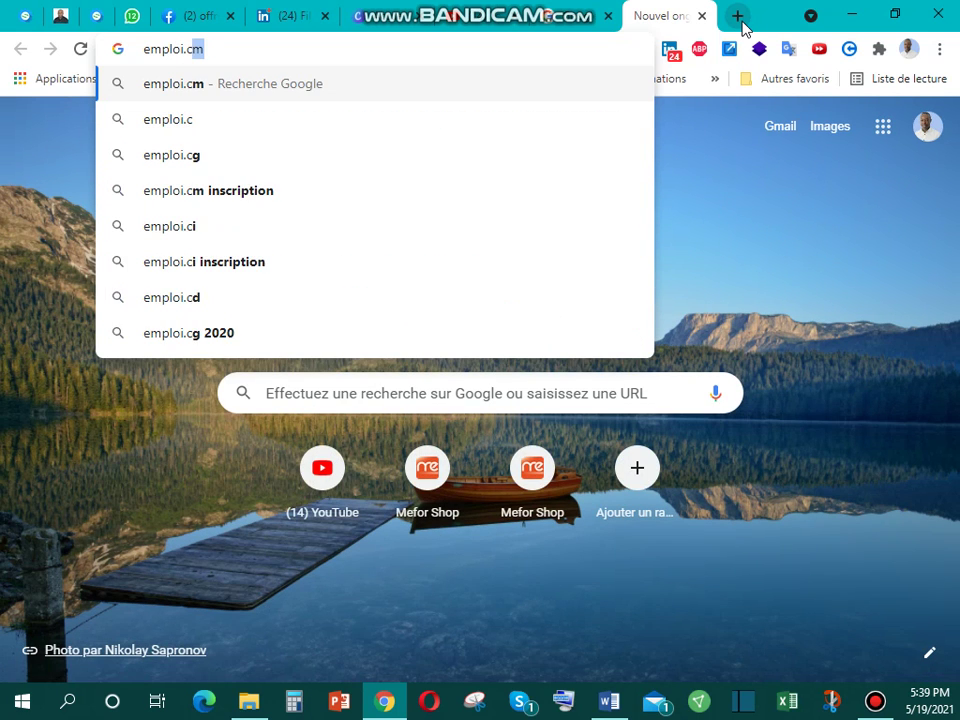
click(231, 85)
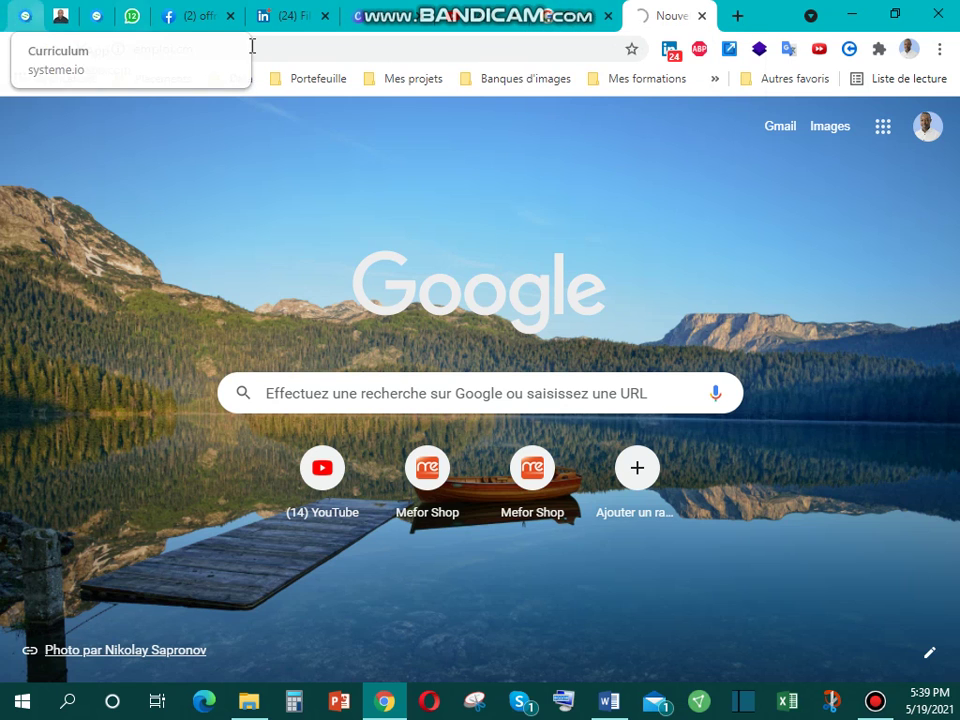
Switch to LinkedIn, search for "emploi douala" and look through the people, job, post, company and group results.
click(280, 17)
scroll(242, 246, up, 6)
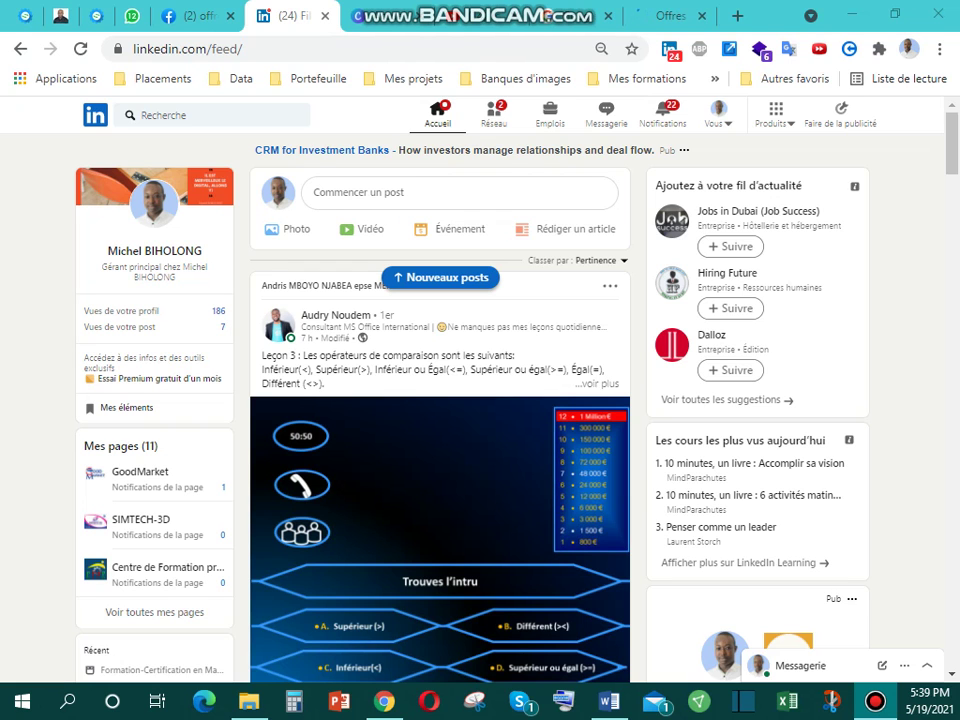
click(213, 115)
text(emploi )
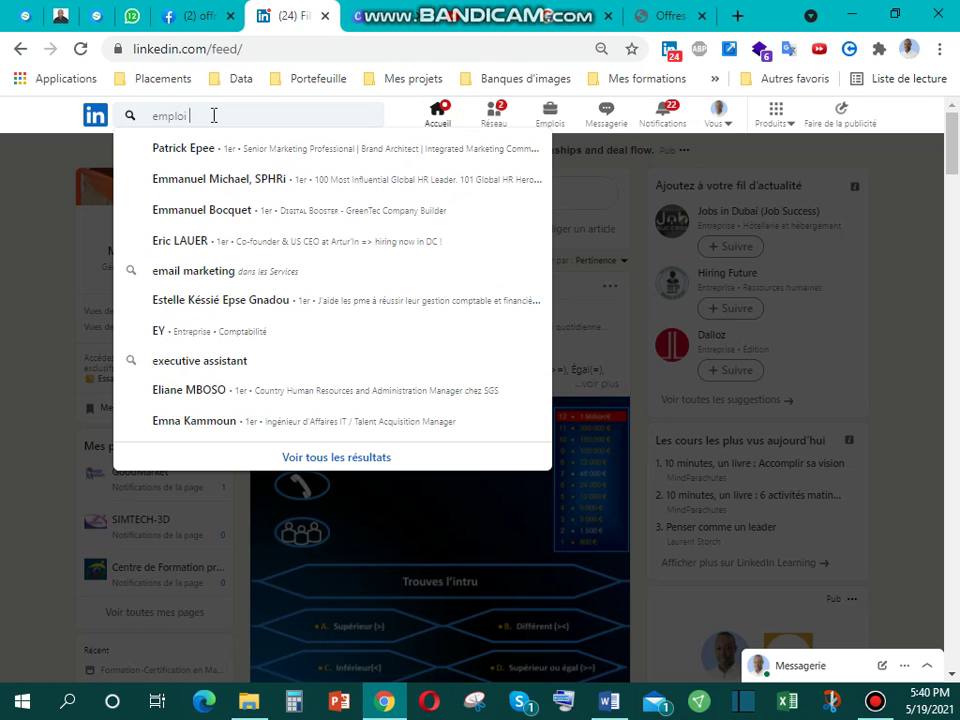
text(dou)
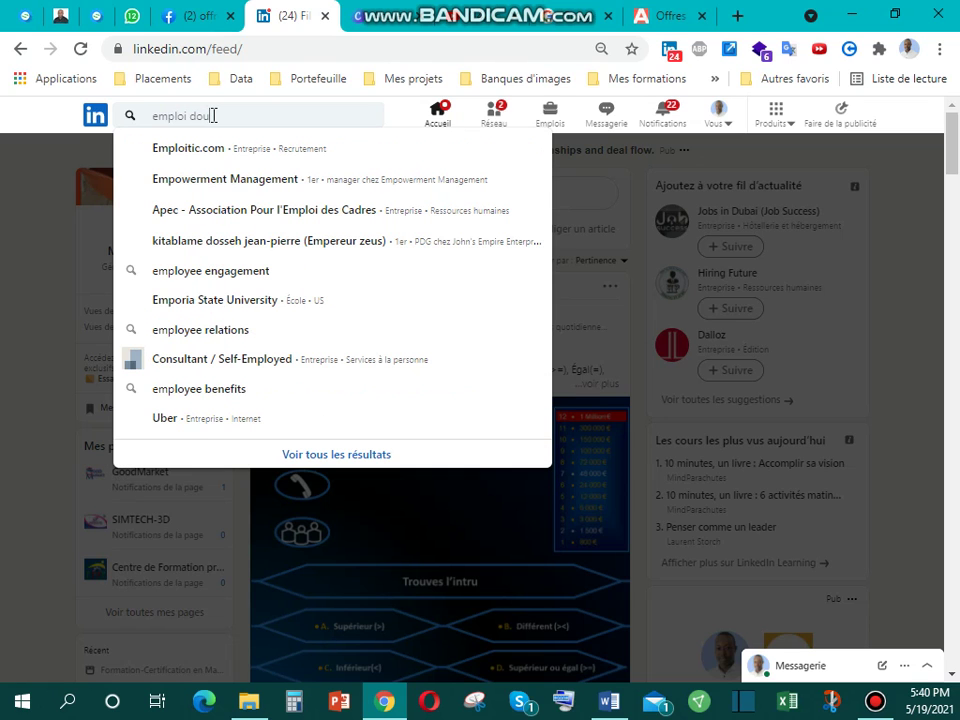
text(ala)
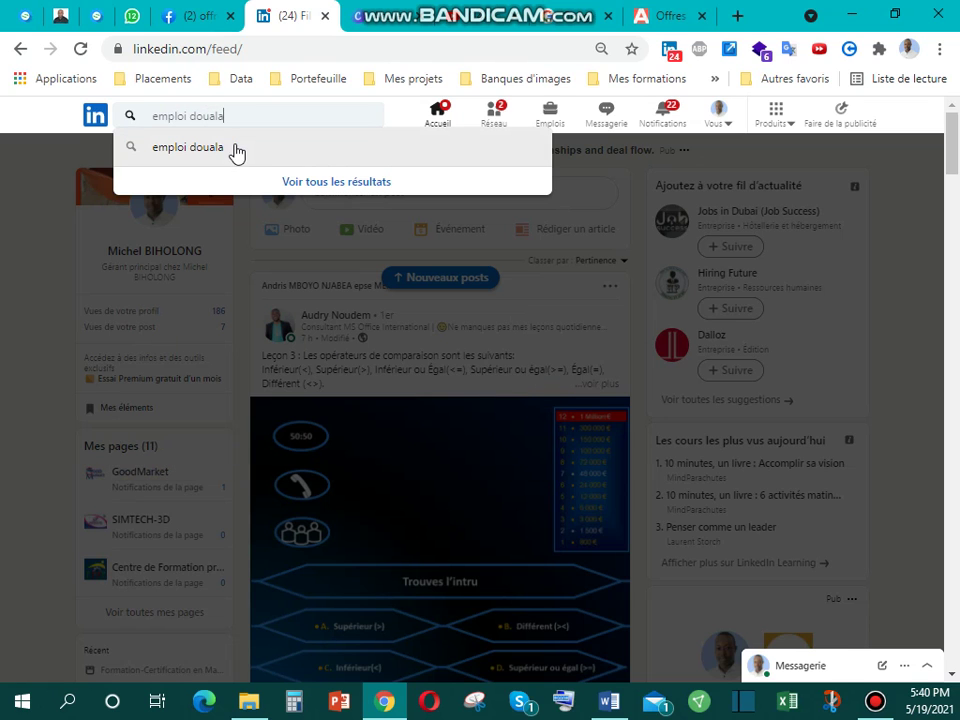
click(236, 151)
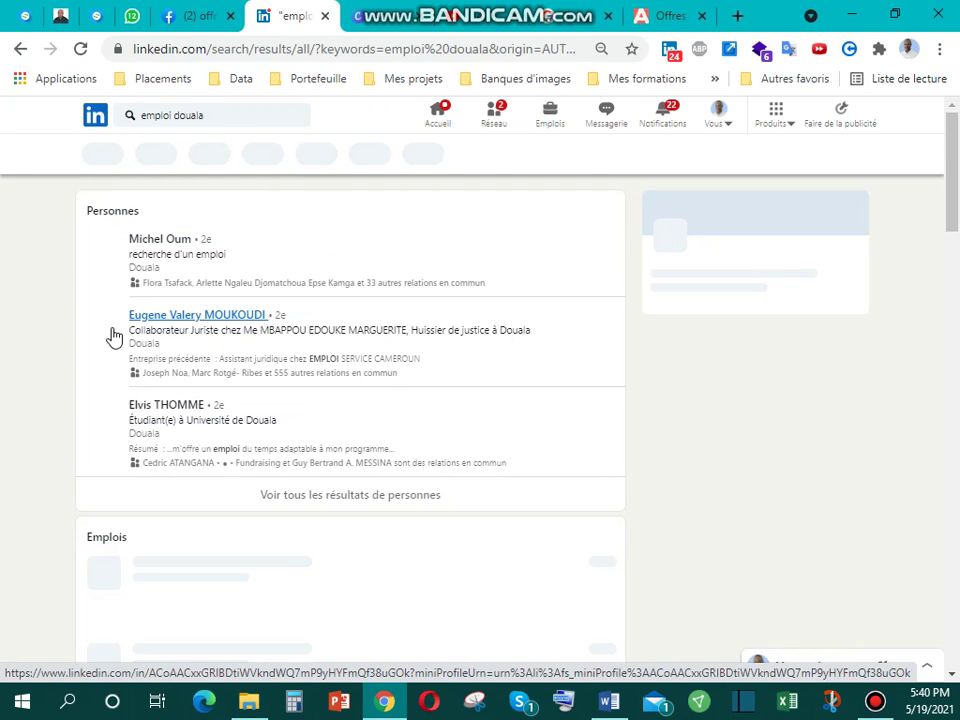
scroll(181, 270, down, 4)
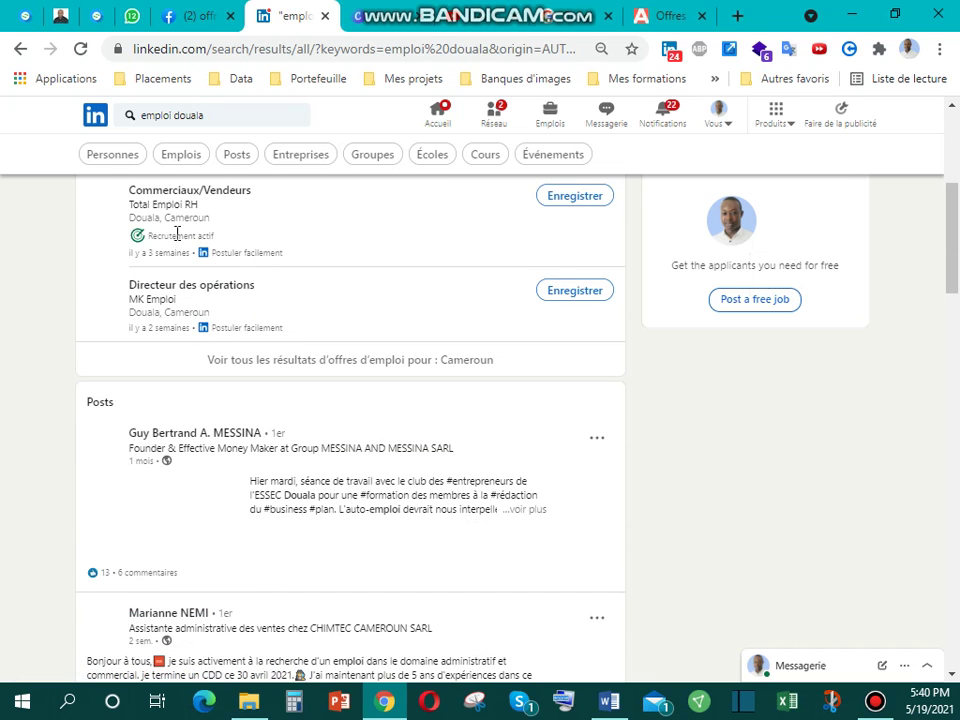
scroll(336, 399, down, 5)
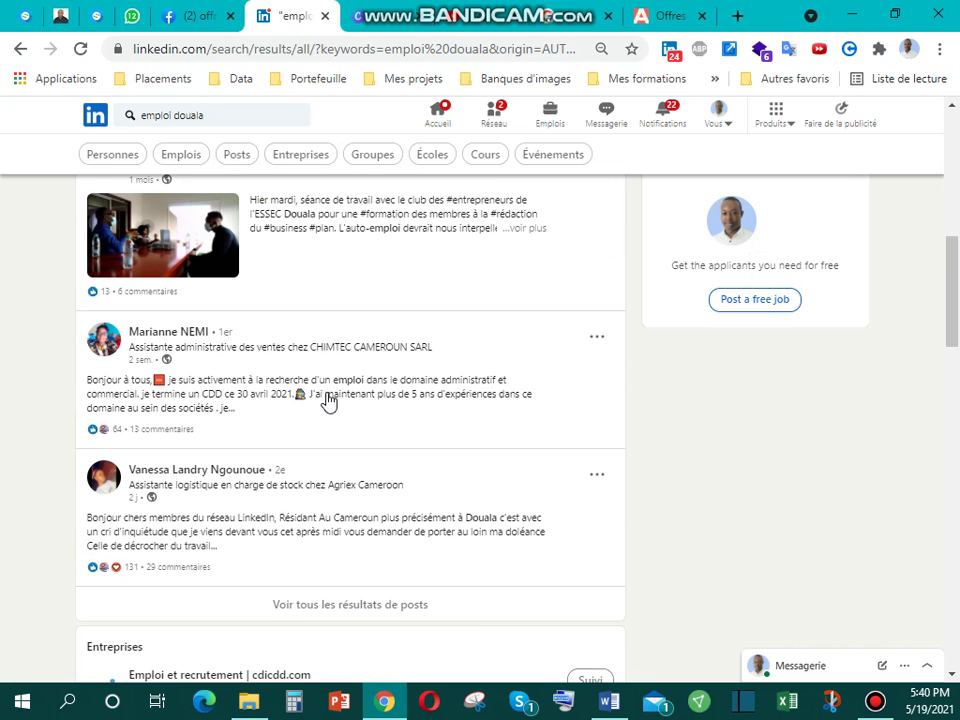
scroll(340, 405, down, 3)
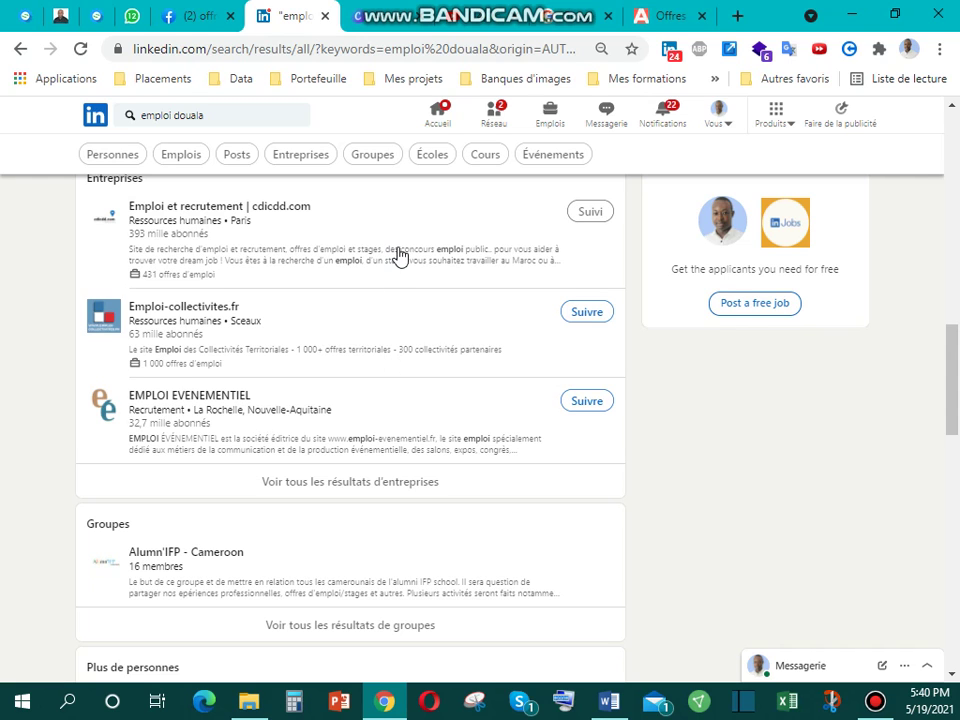
scroll(500, 300, up, 6)
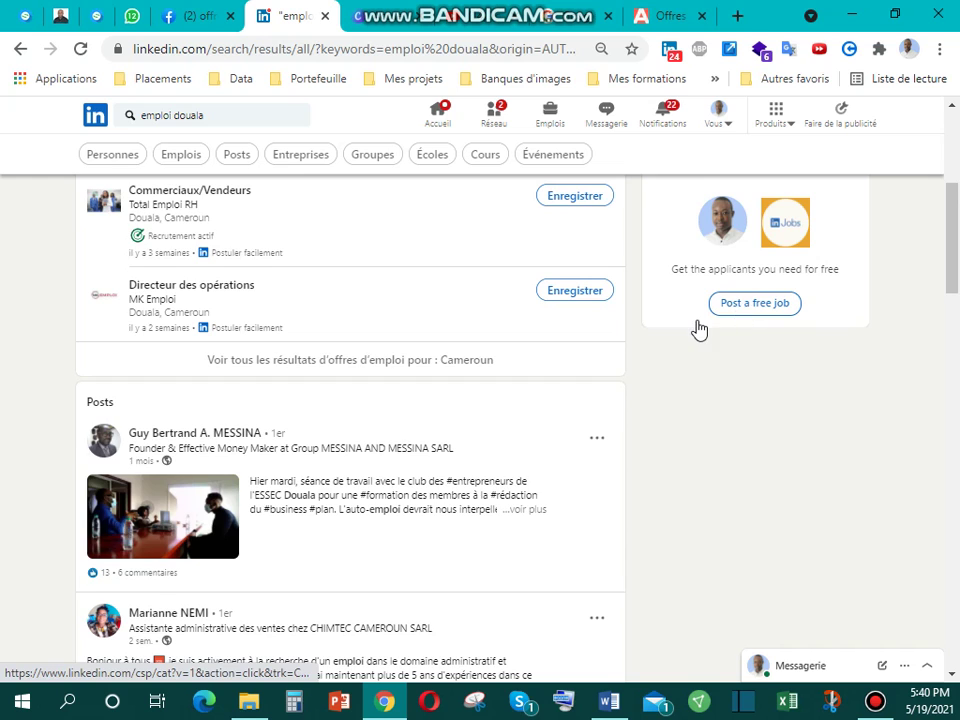
scroll(680, 315, up, 4)
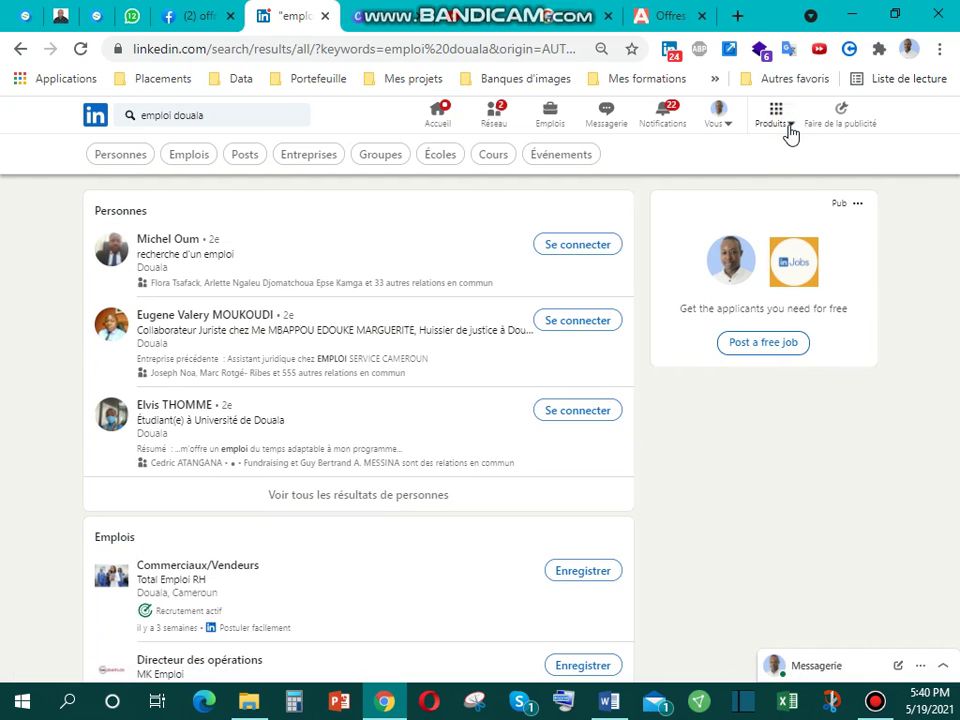
click(788, 130)
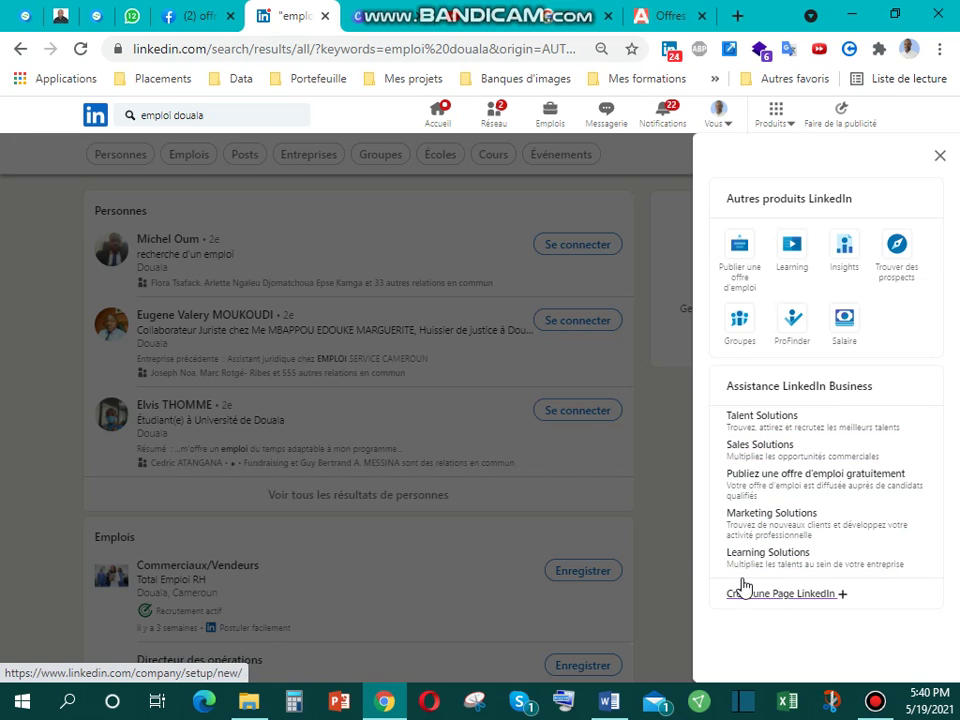
click(655, 424)
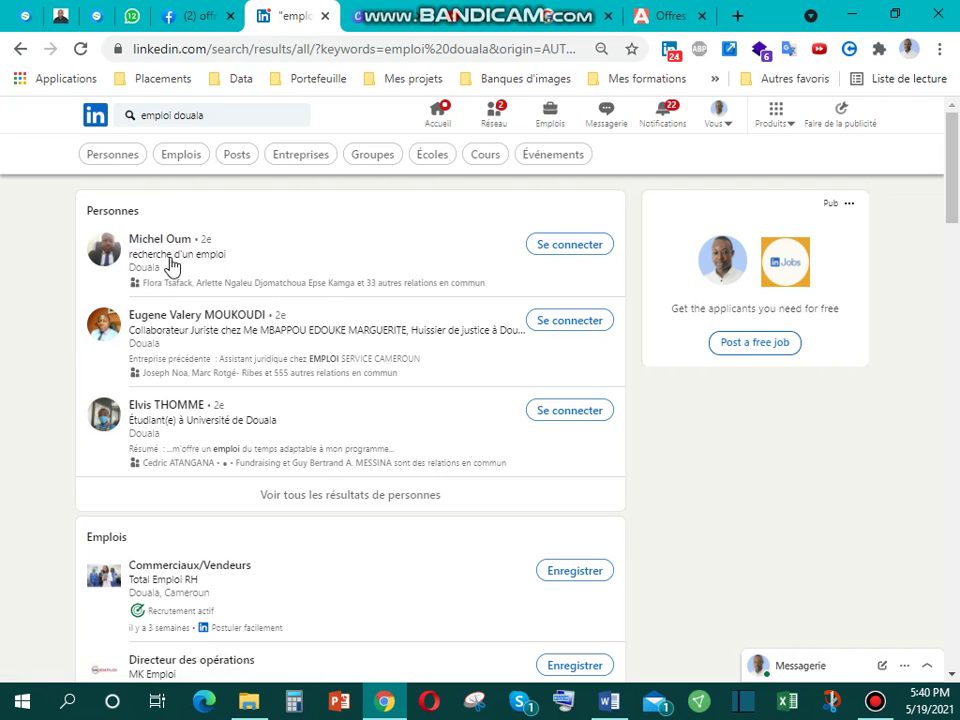
Show the company results for "emploi douala" and filter them by the location Cameroun.
click(315, 160)
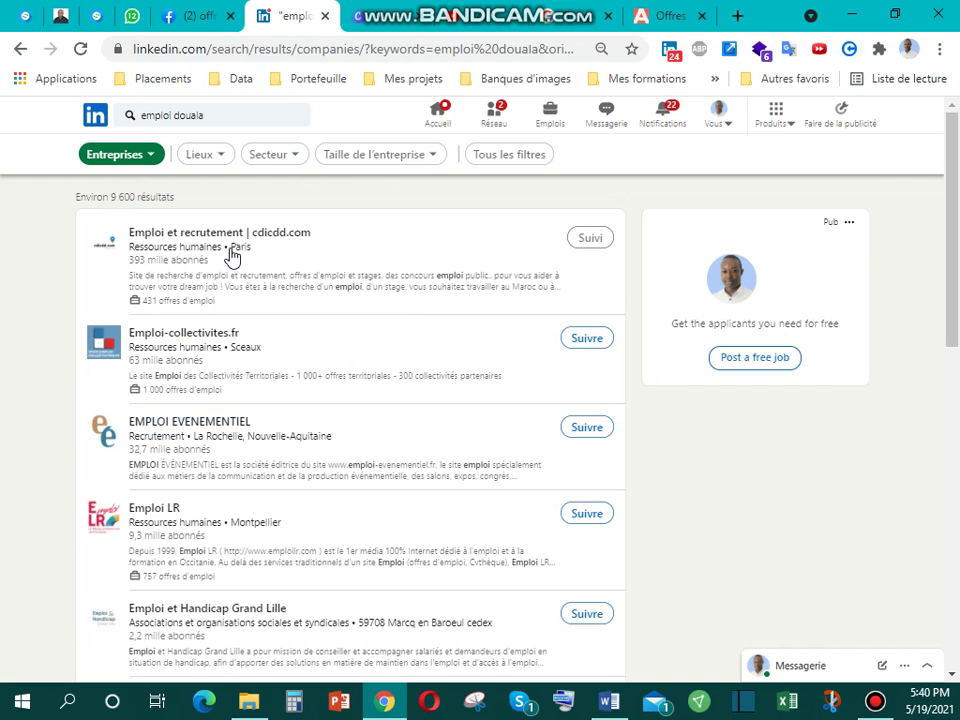
click(220, 158)
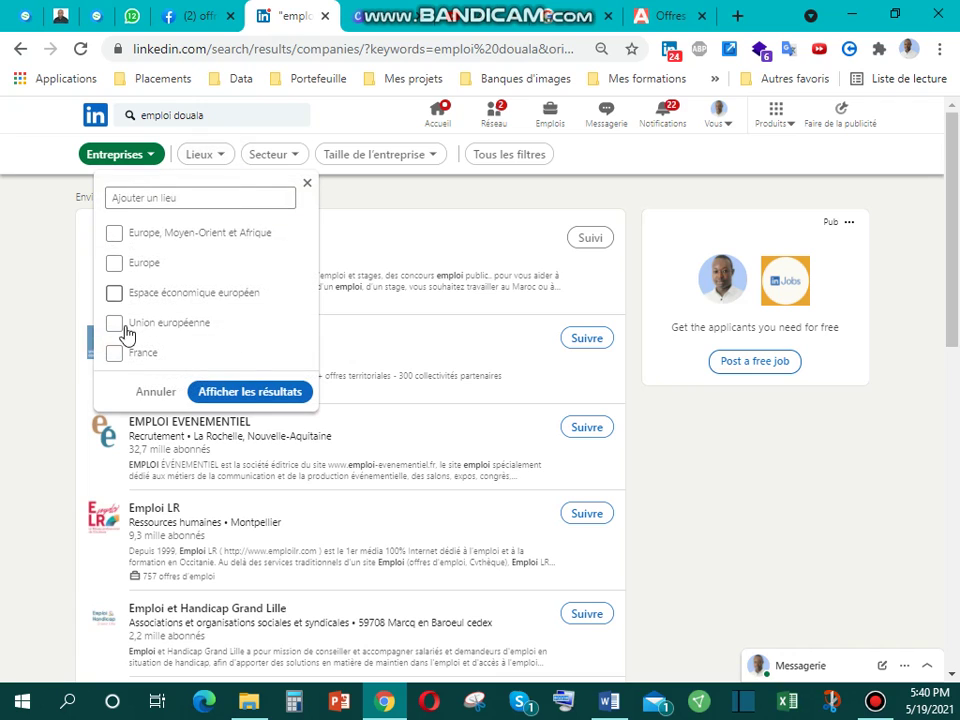
click(160, 200)
text(camerou)
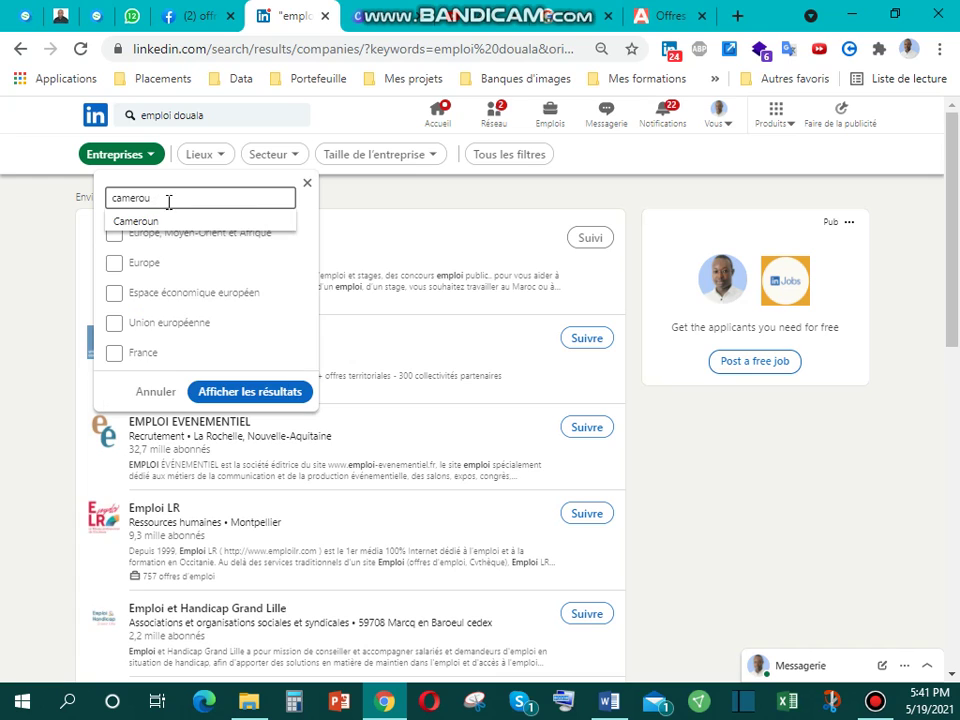
click(146, 221)
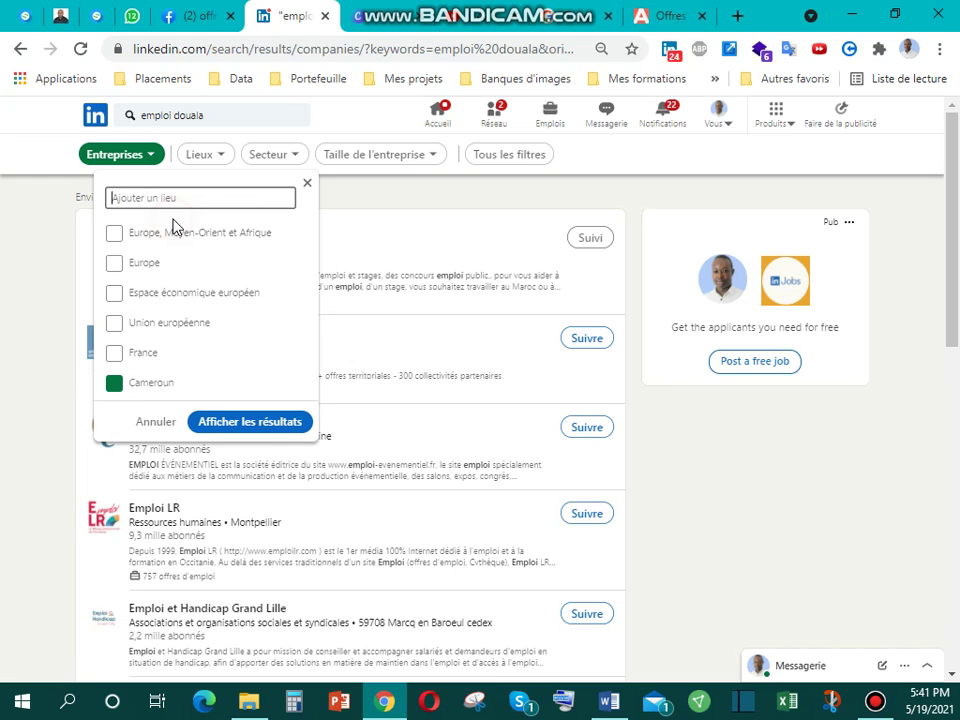
click(210, 429)
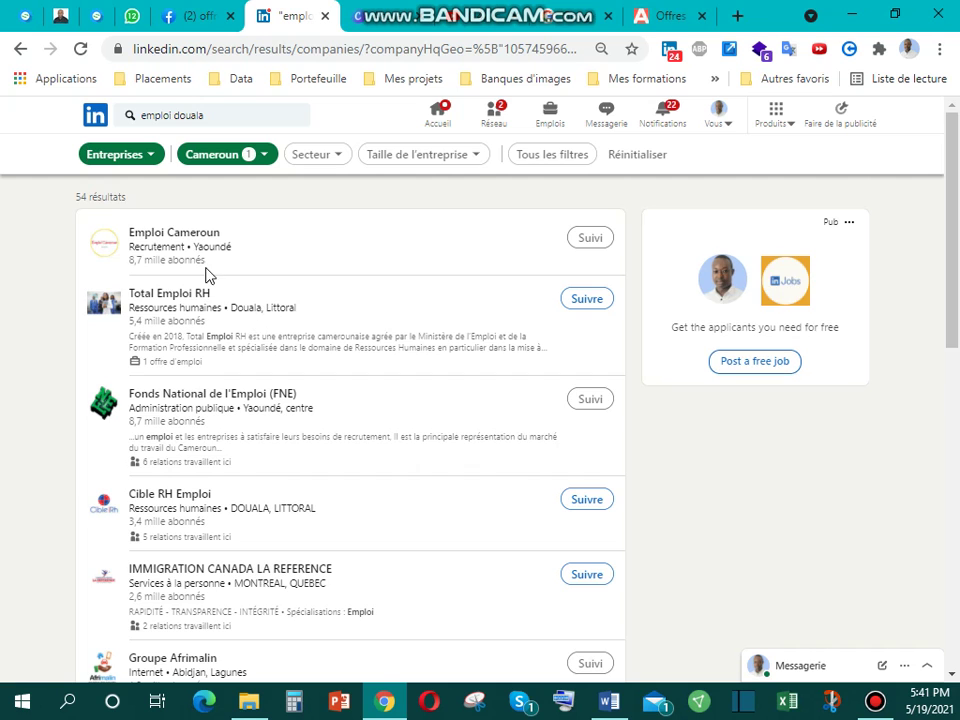
Follow Kerawa.com, MK Emploi and Arch africa in the Cameroun company results.
scroll(259, 339, down, 4)
scroll(218, 430, down, 5)
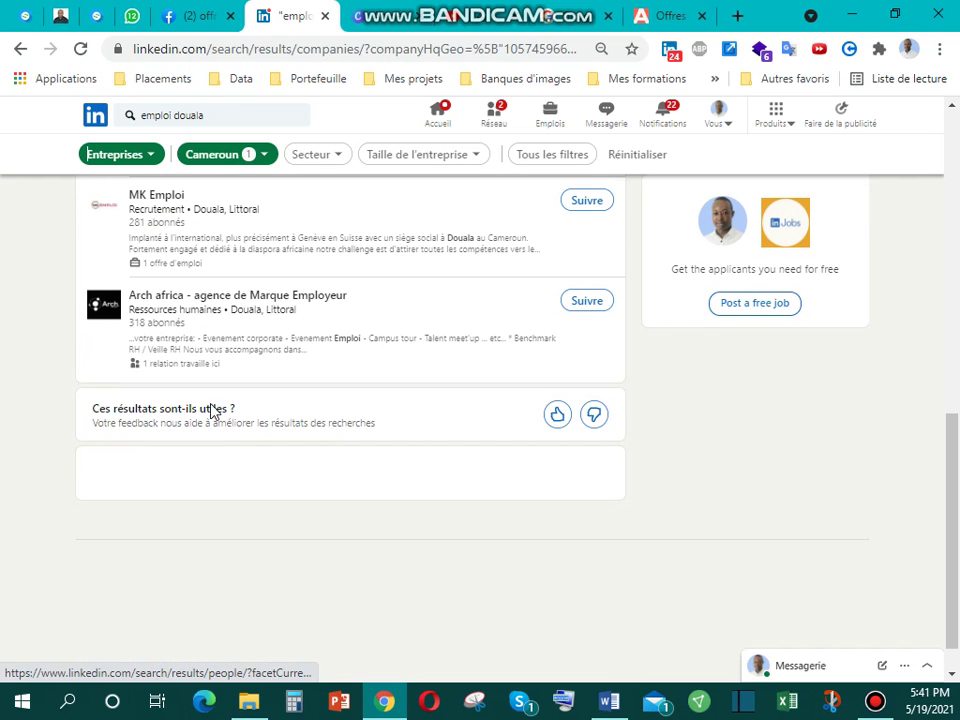
scroll(222, 320, up, 4)
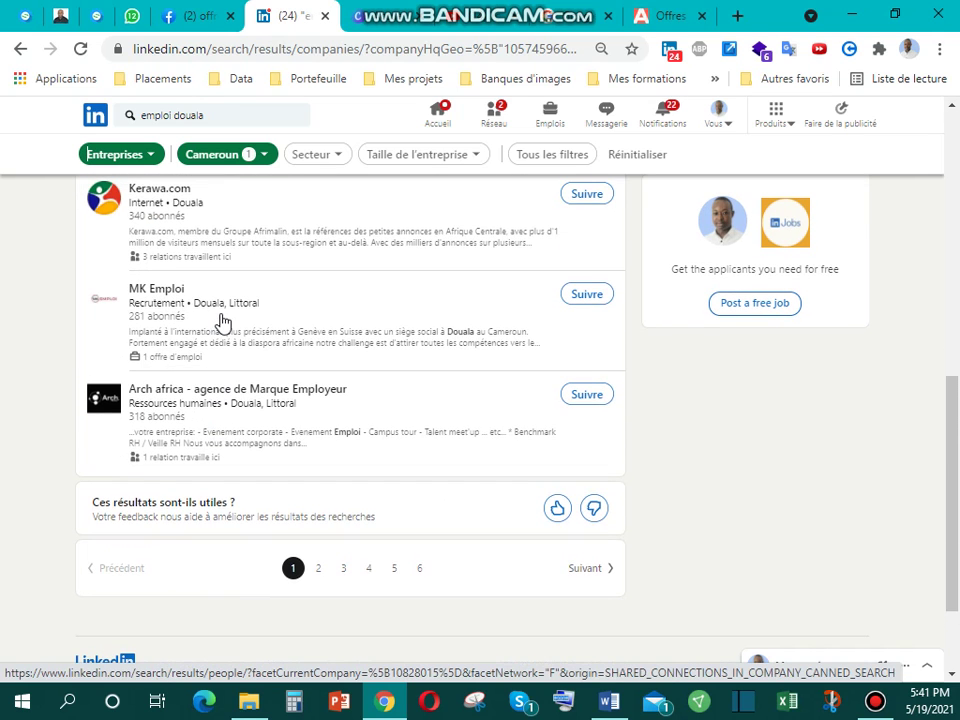
click(593, 392)
click(584, 476)
scroll(600, 505, down, 1)
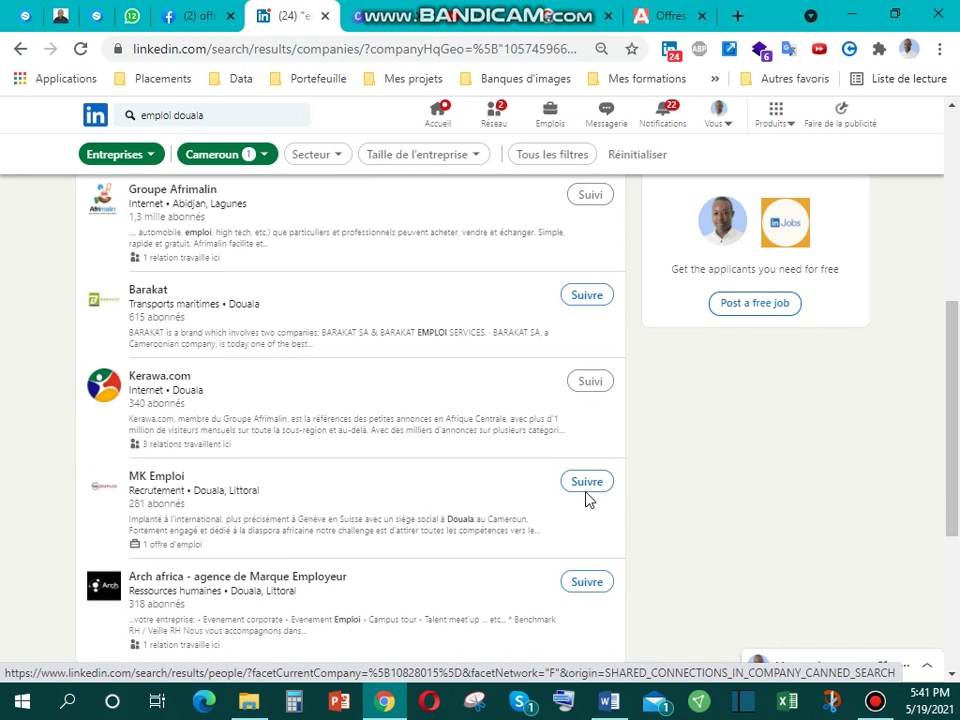
click(582, 486)
click(592, 582)
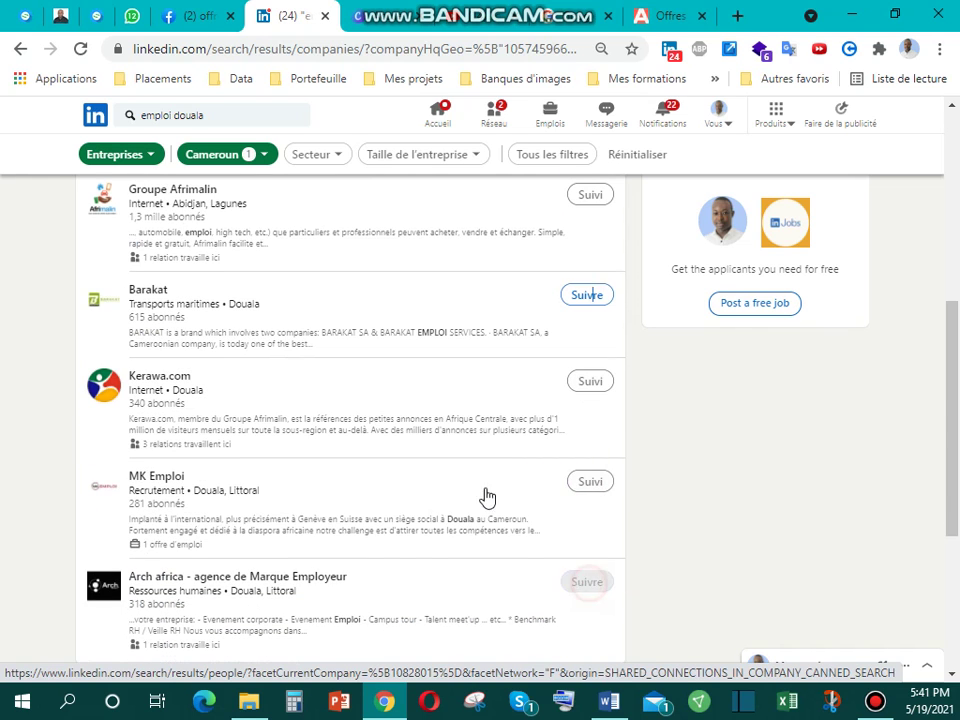
Follow the remaining unfollowed companies on this results page, including Barakat and IMMIGRATION CANADA LA REFERENCE.
scroll(517, 520, down, 3)
scroll(530, 370, up, 5)
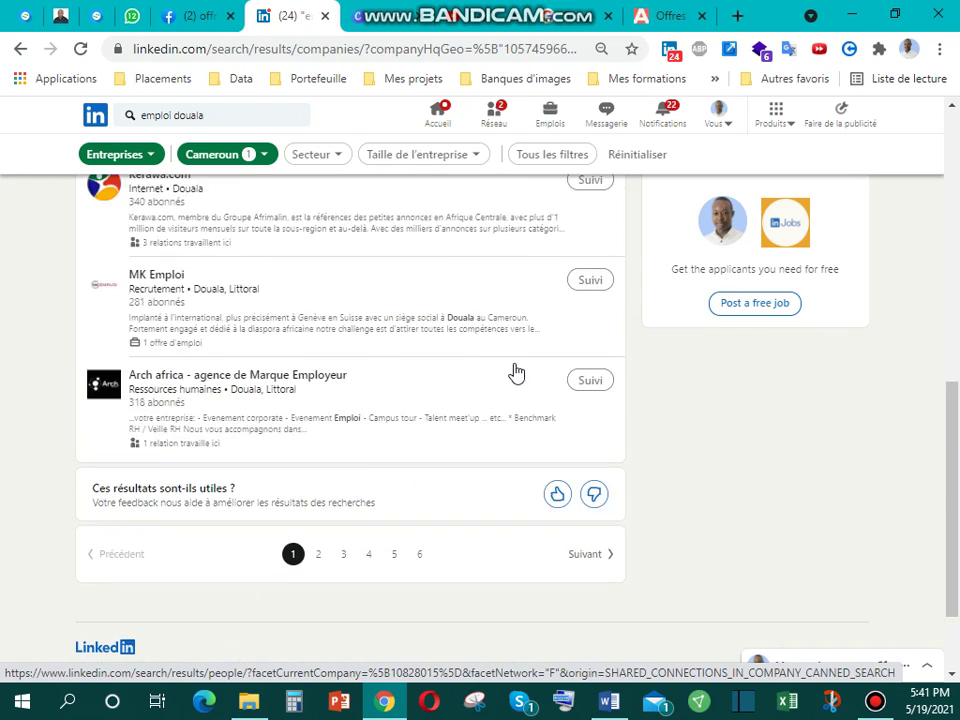
click(587, 274)
scroll(514, 349, up, 3)
click(583, 302)
scroll(574, 470, down, 4)
click(591, 388)
click(584, 200)
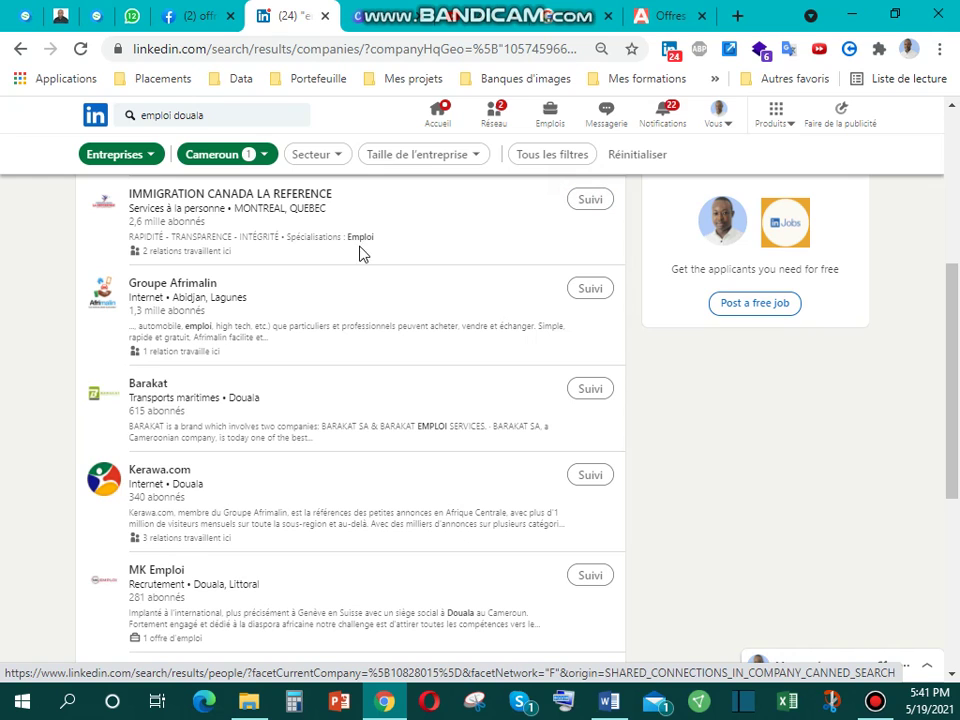
Filter the companies by the sectors Marketing et publicité, Internet and Recrutement.
click(334, 160)
click(242, 197)
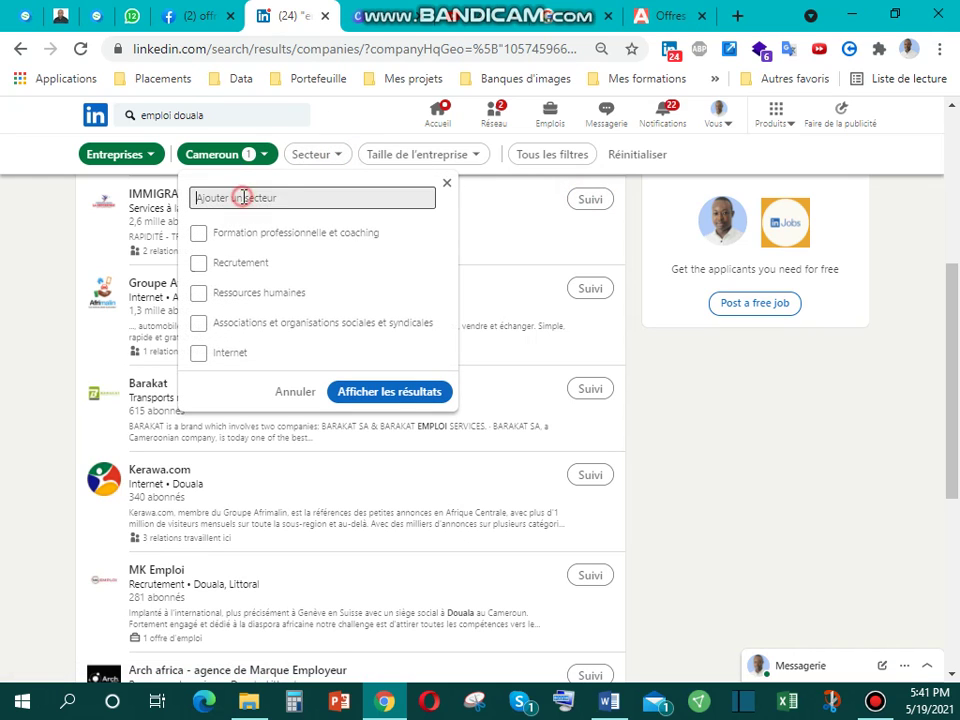
text(m)
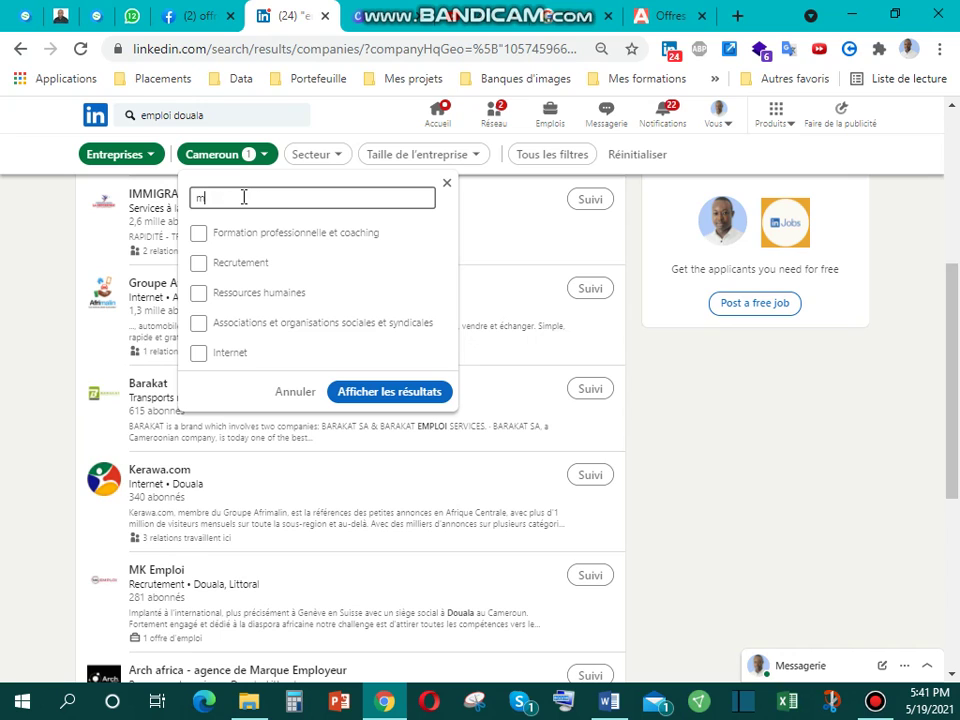
text(arke)
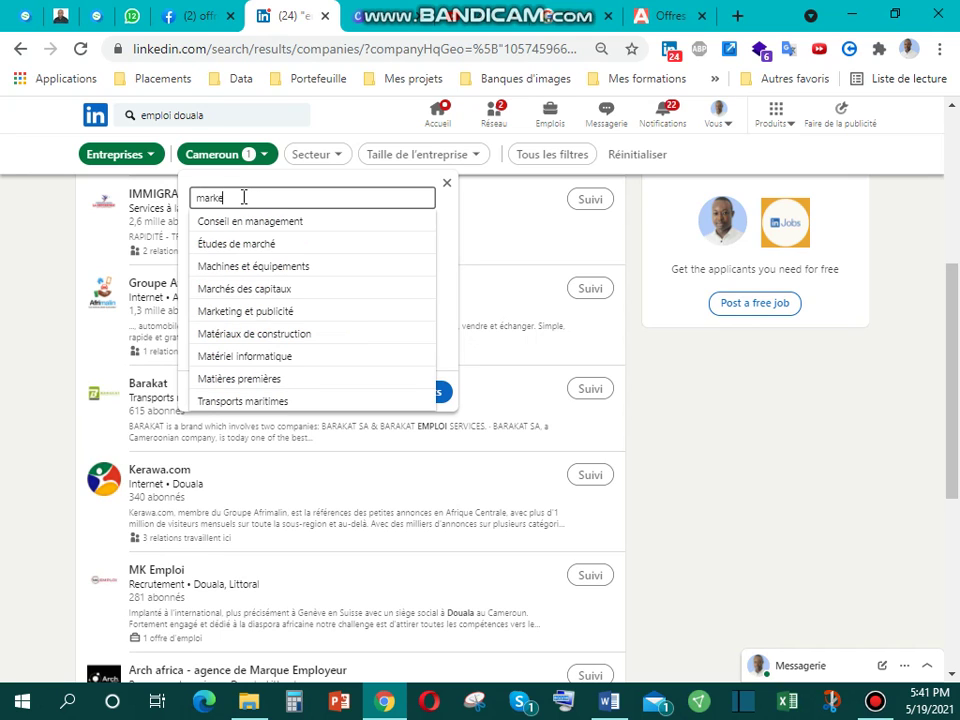
text(ting)
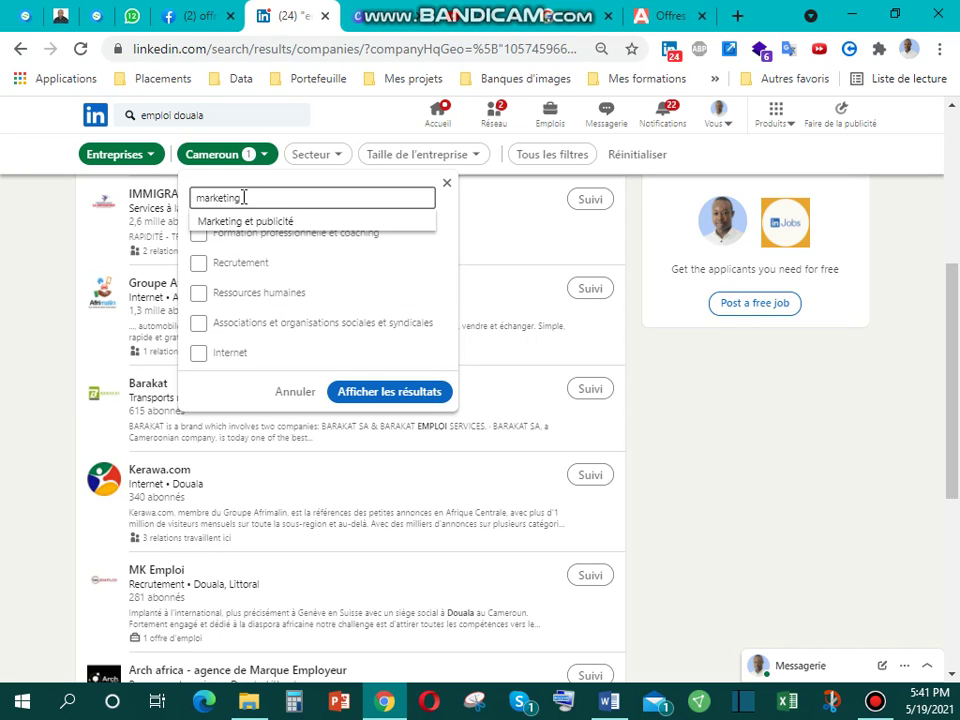
click(257, 221)
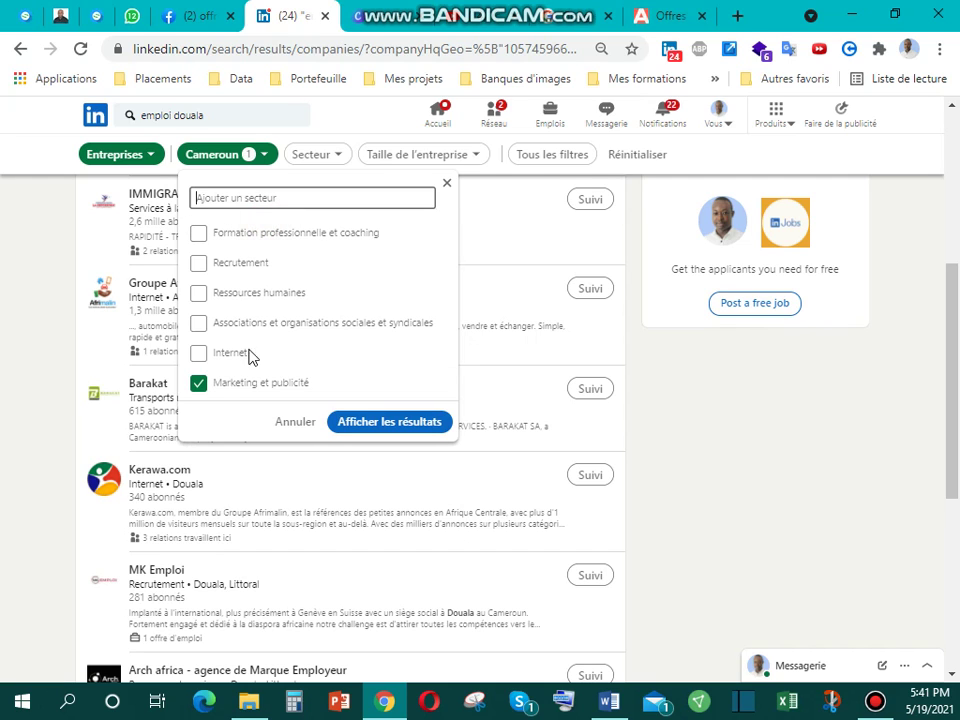
scroll(276, 347, down, 1)
click(199, 353)
click(201, 264)
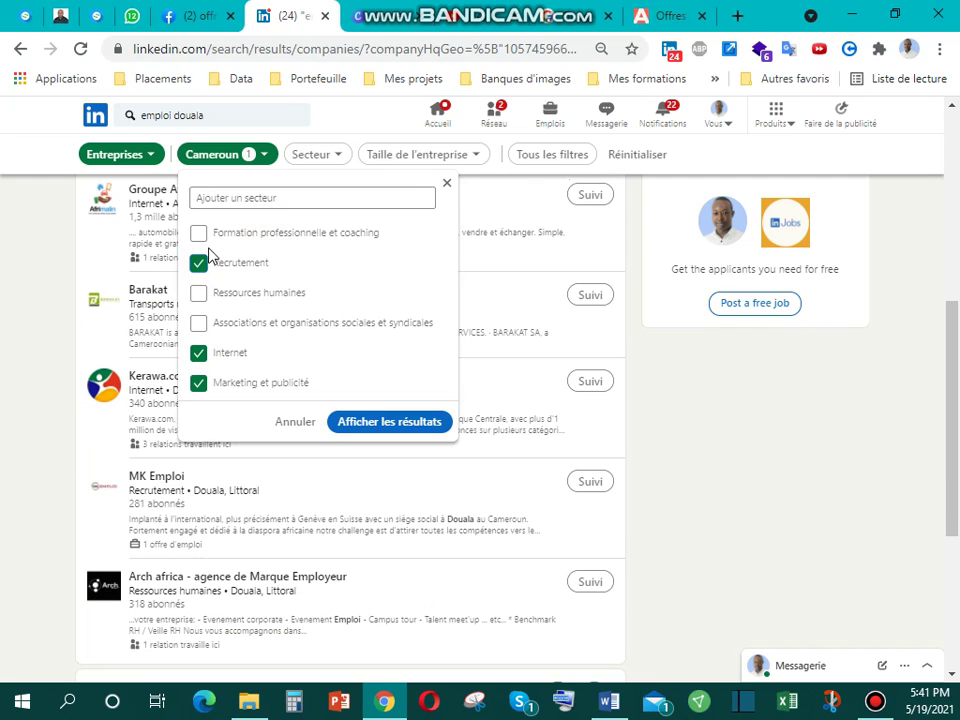
click(380, 422)
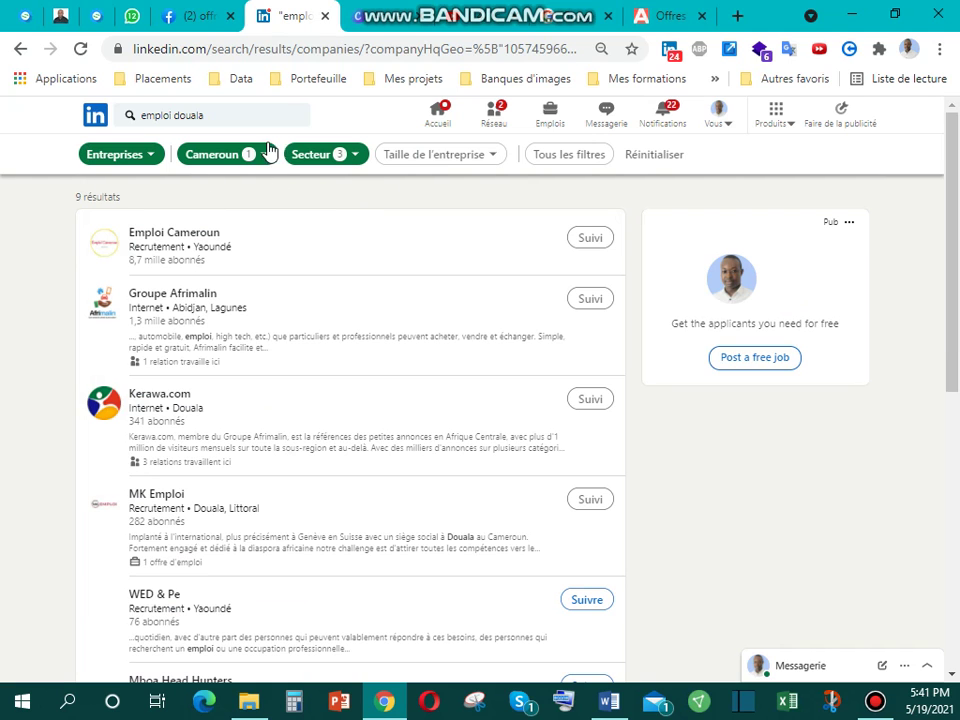
Filter the companies by all eight size ranges, from 1-10 to more than 10 000 employees, and look through the results.
click(494, 158)
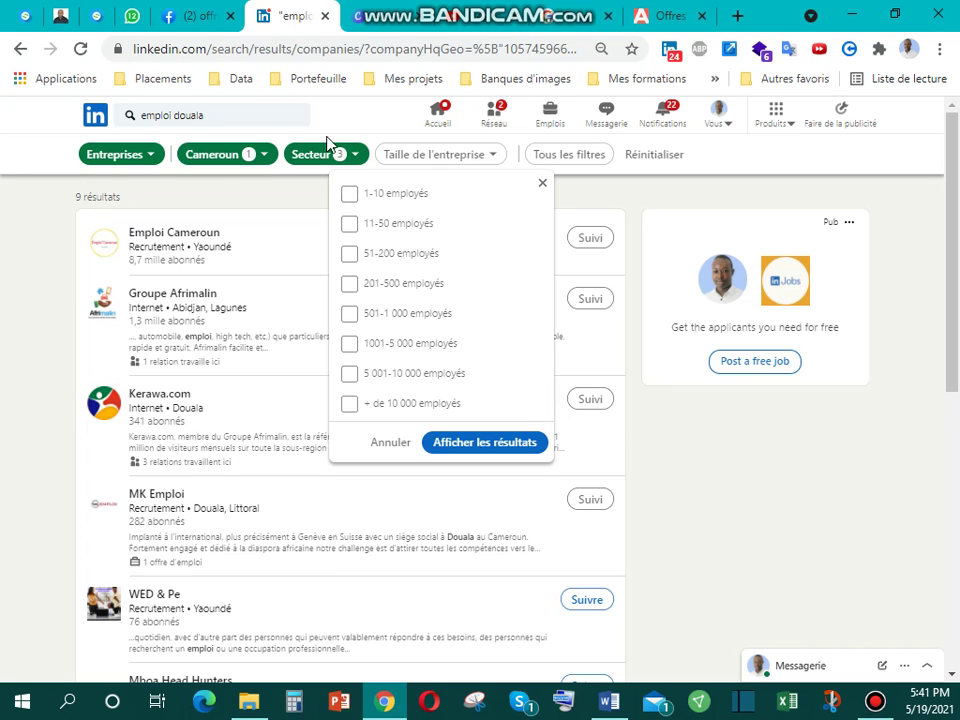
click(349, 196)
click(349, 224)
click(349, 254)
click(349, 284)
click(349, 313)
click(349, 343)
click(349, 373)
click(349, 403)
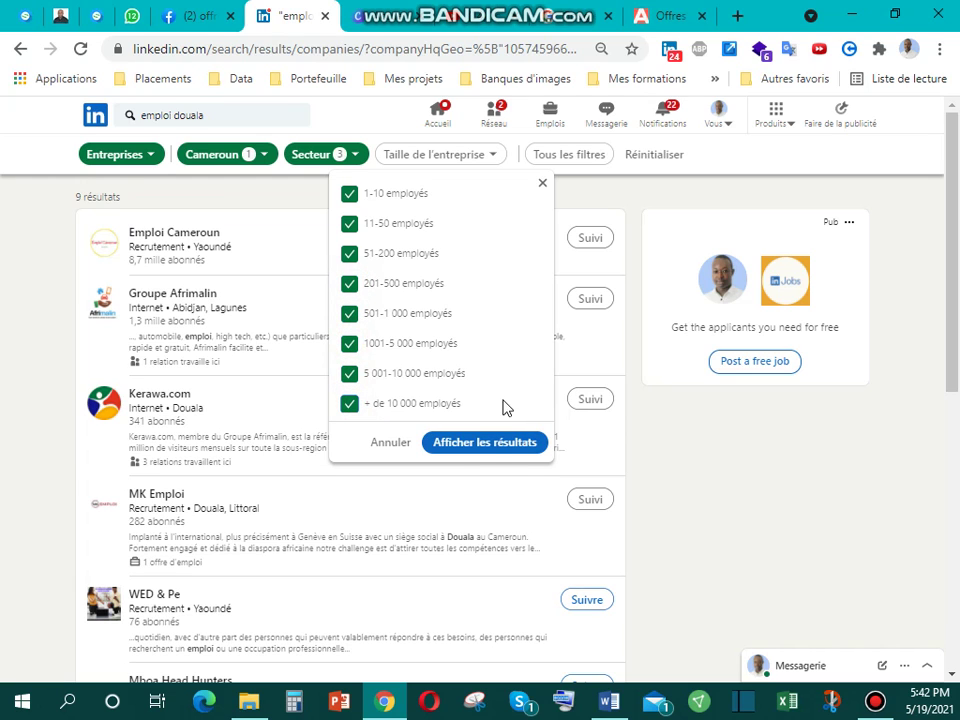
click(495, 450)
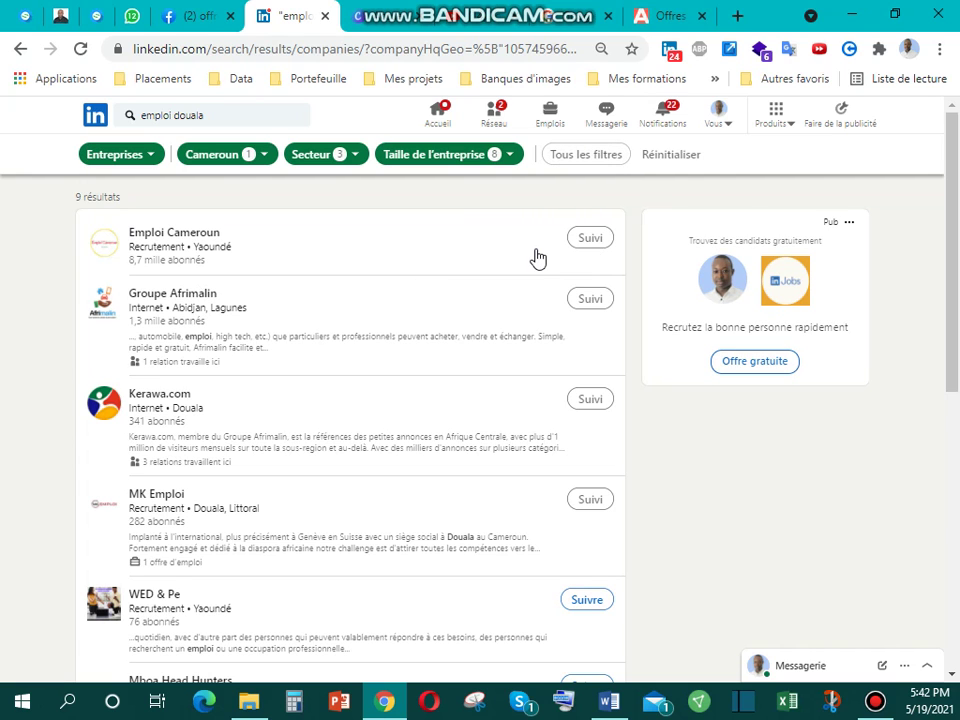
scroll(290, 522, down, 1)
scroll(290, 522, down, 5)
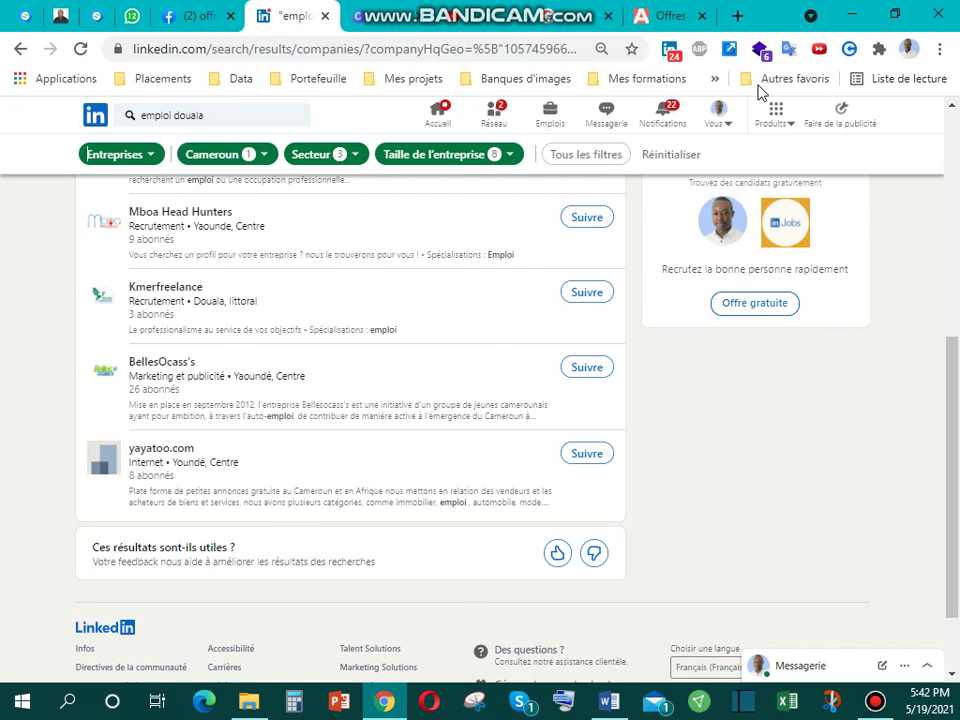
Switch to Google Alerts and review the list of created job alerts.
click(583, 22)
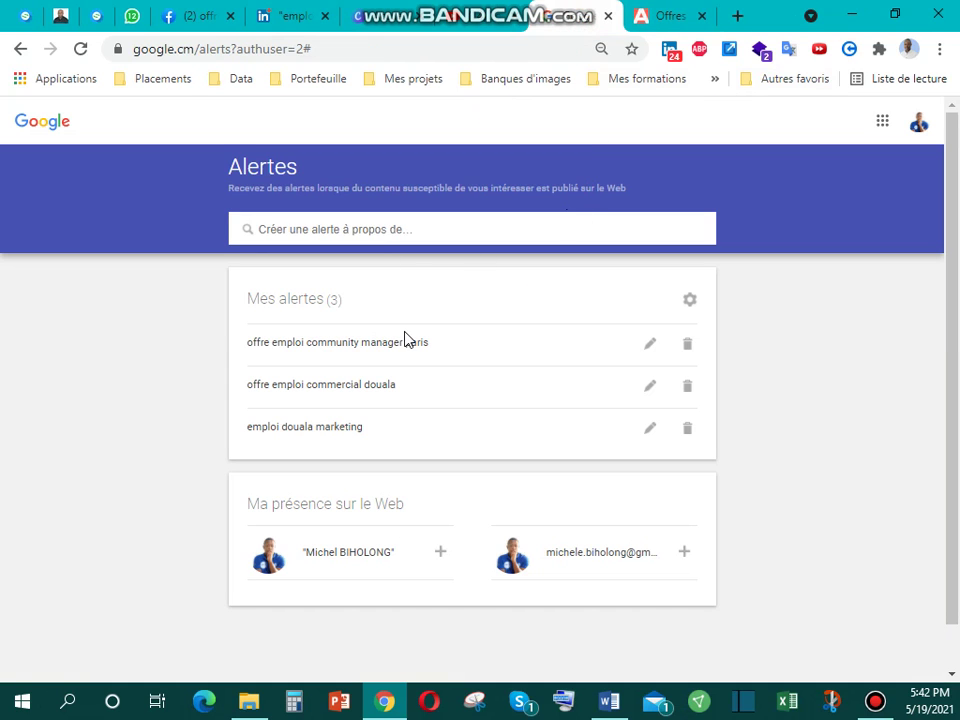
click(403, 229)
Switch to Facebook, search for "offre d'emploi", look through the results and open the group post dated 8 April.
click(205, 22)
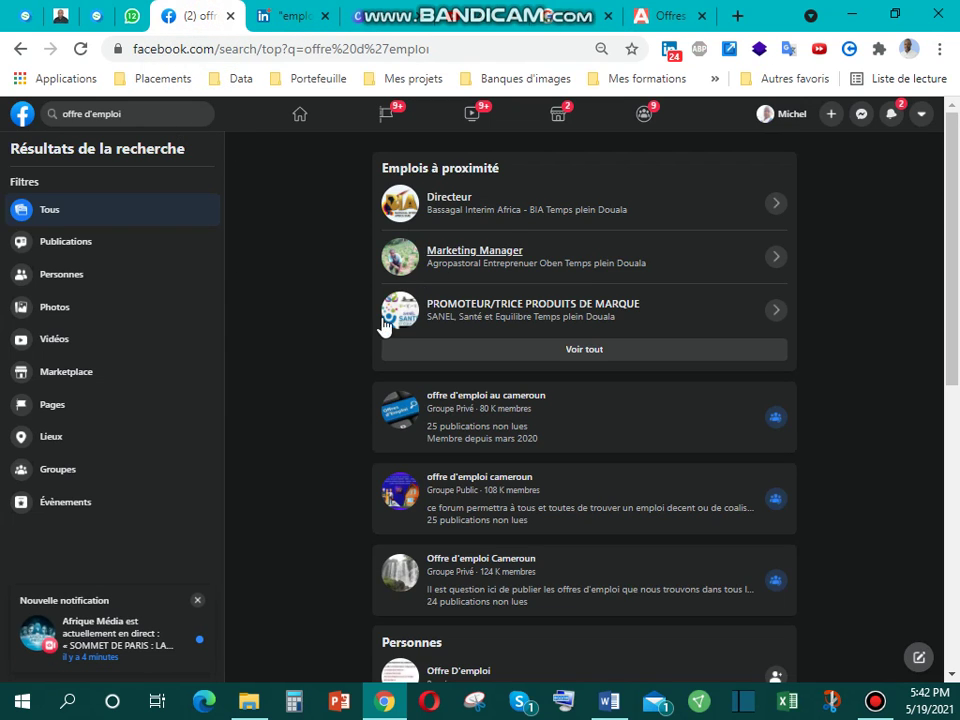
click(134, 114)
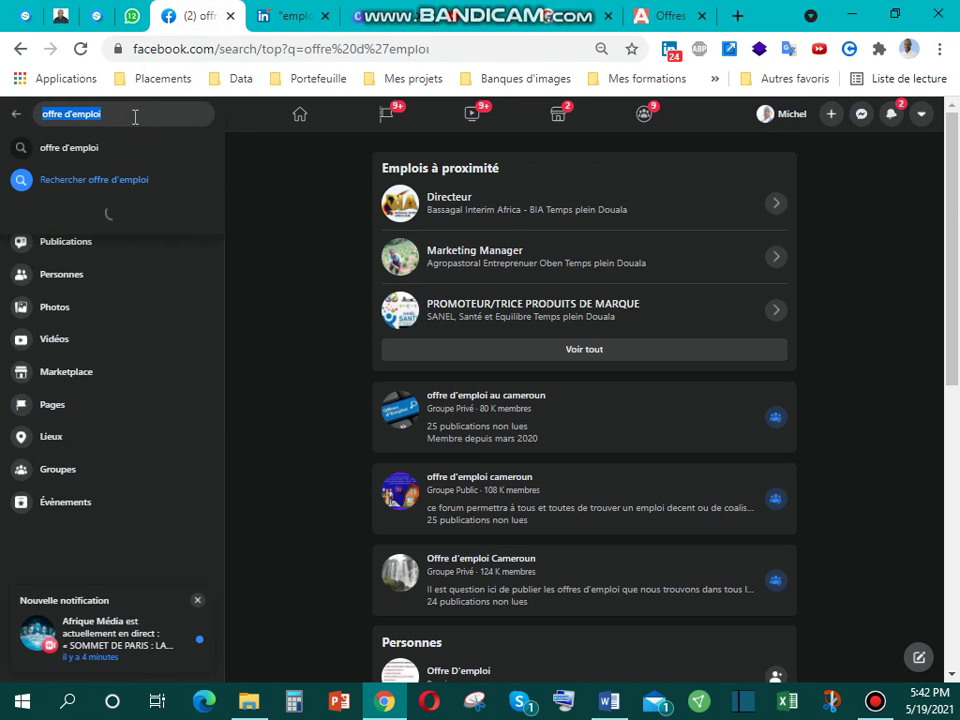
key(Return)
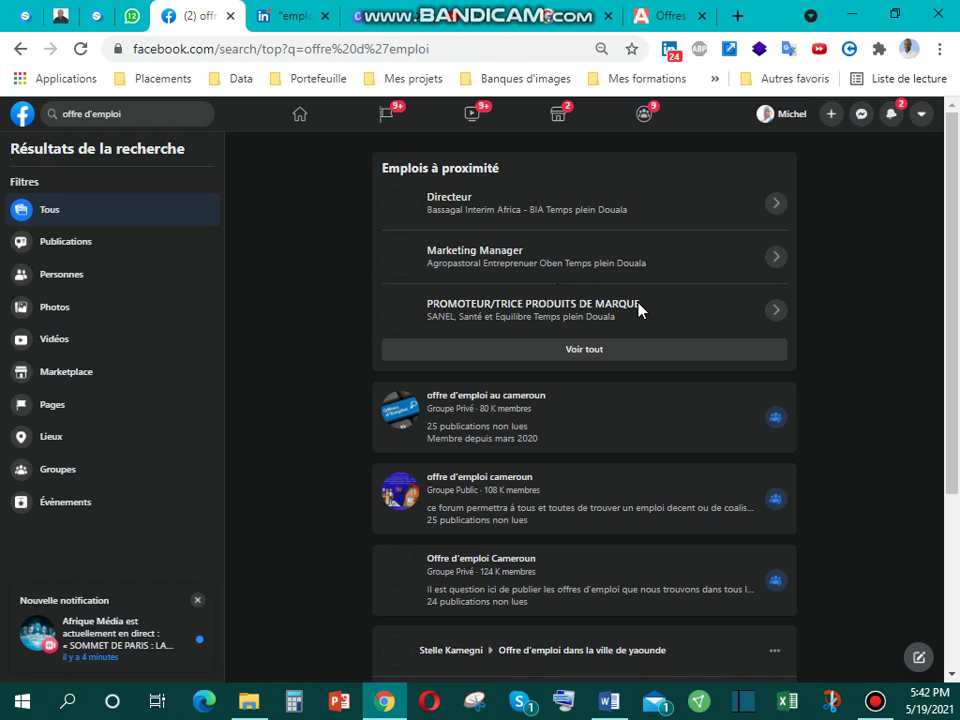
scroll(580, 438, down, 1)
scroll(583, 430, down, 10)
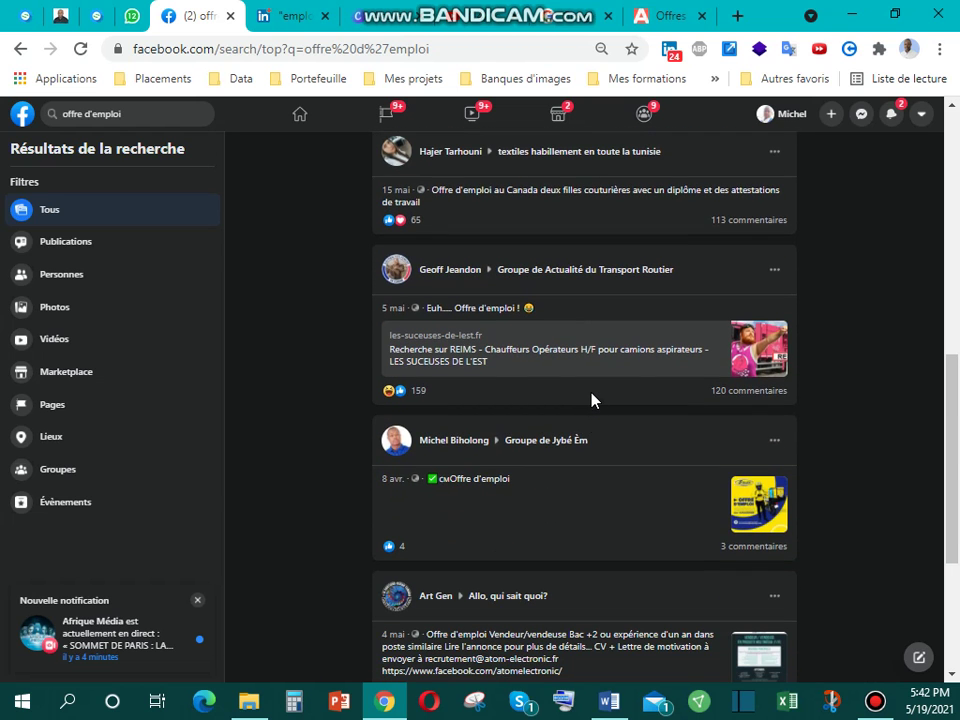
scroll(588, 410, down, 5)
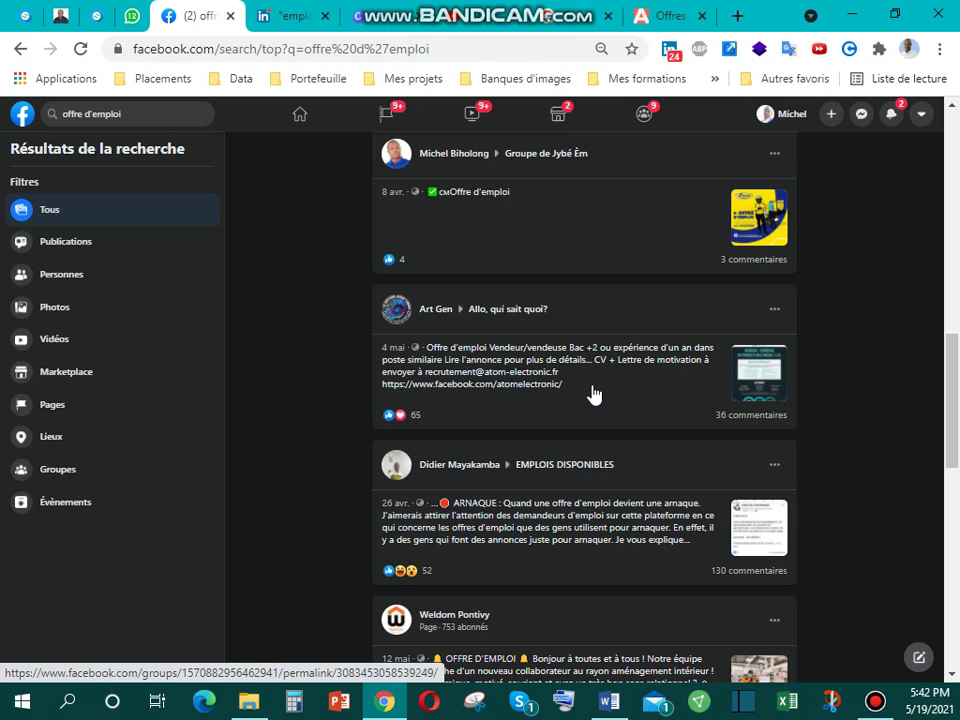
click(500, 201)
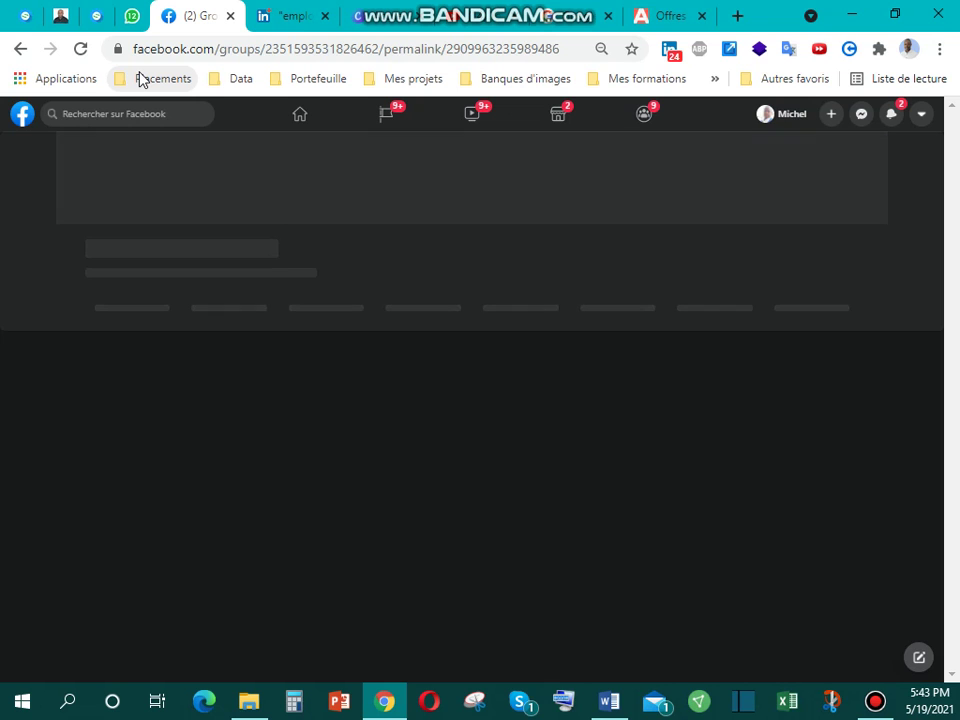
Switch to emploi.cm and look through its recruiting companies, recent job offers and candidate profiles.
click(668, 18)
scroll(478, 343, down, 6)
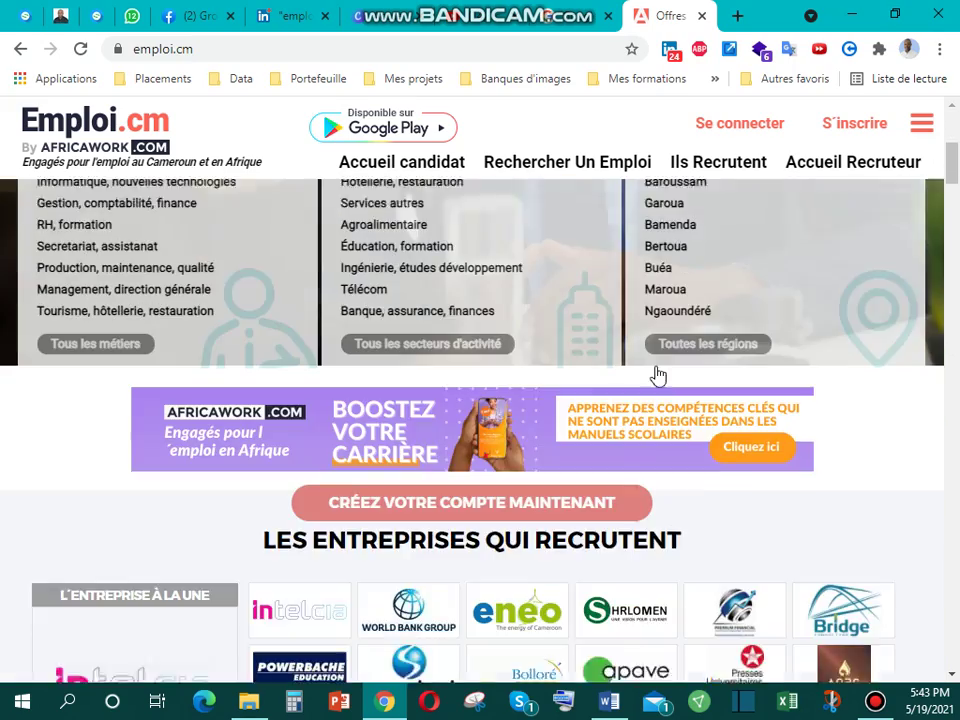
scroll(700, 340, down, 15)
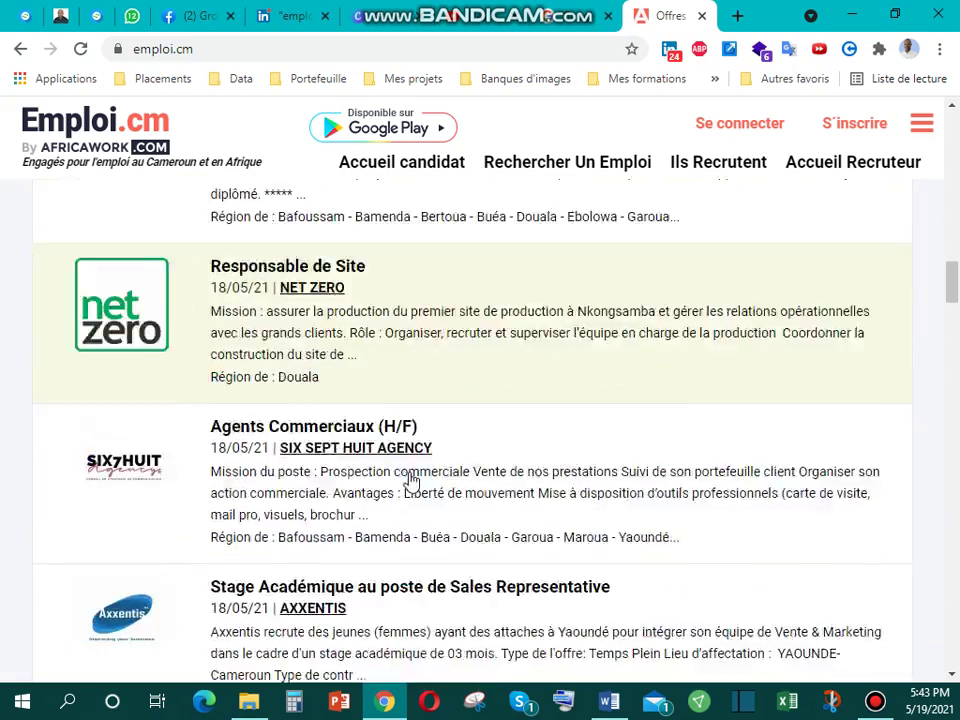
scroll(565, 363, down, 9)
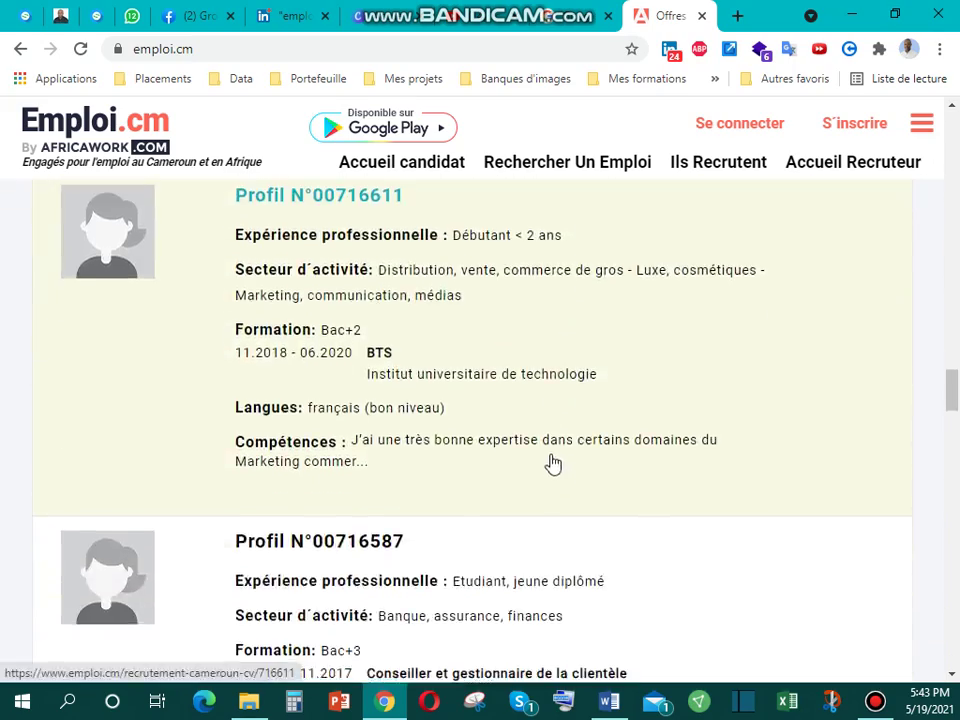
scroll(565, 470, down, 8)
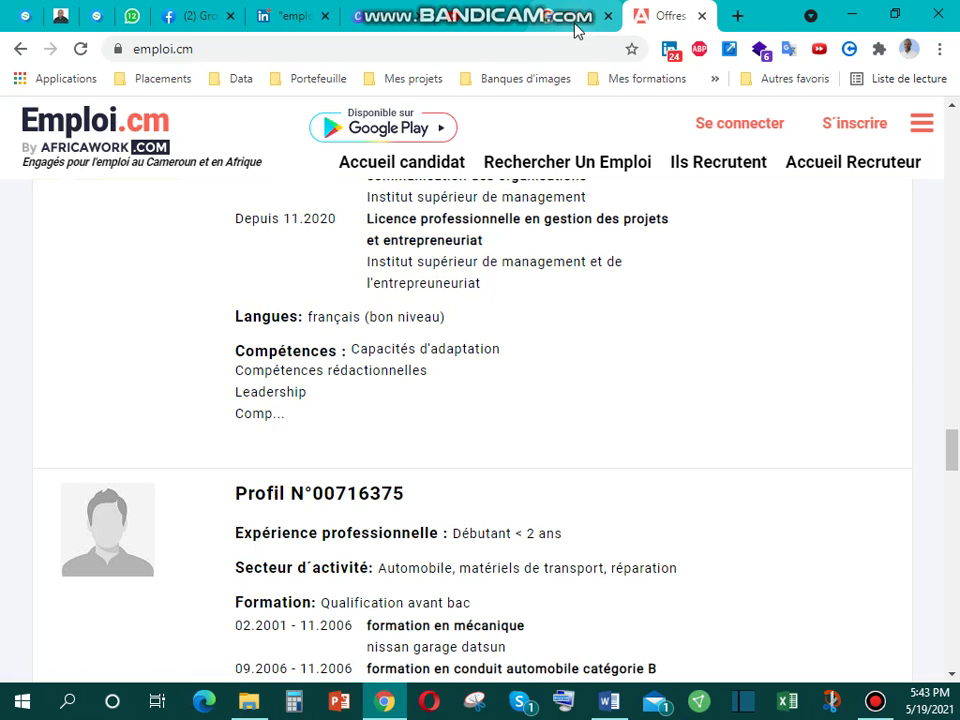
Go back to Google Alerts to check the saved alerts again, and leave the page.
click(573, 27)
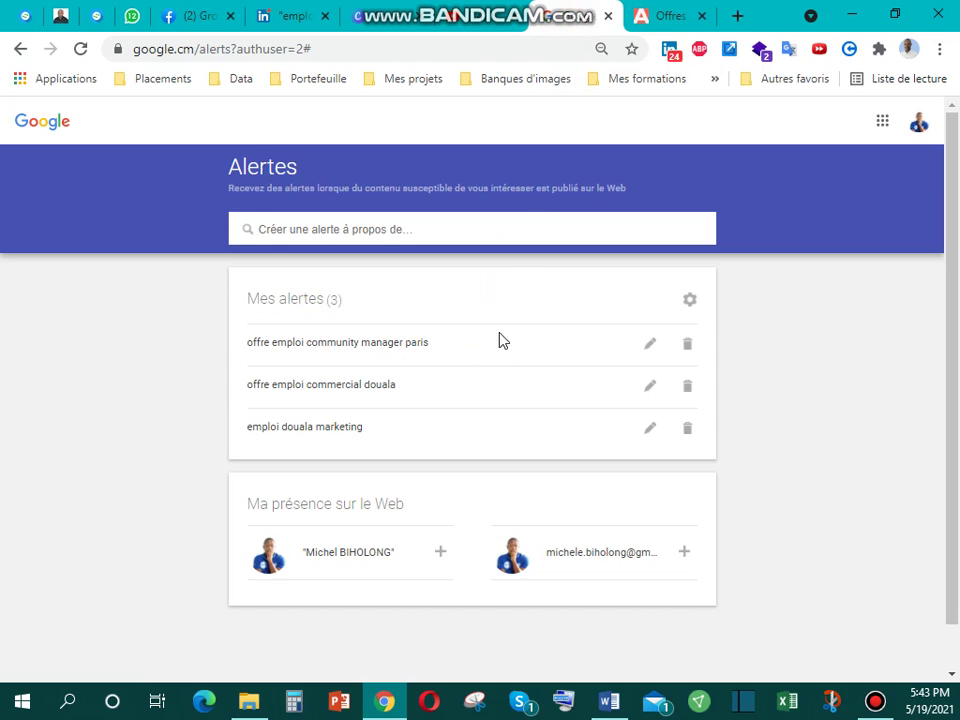
click(393, 22)
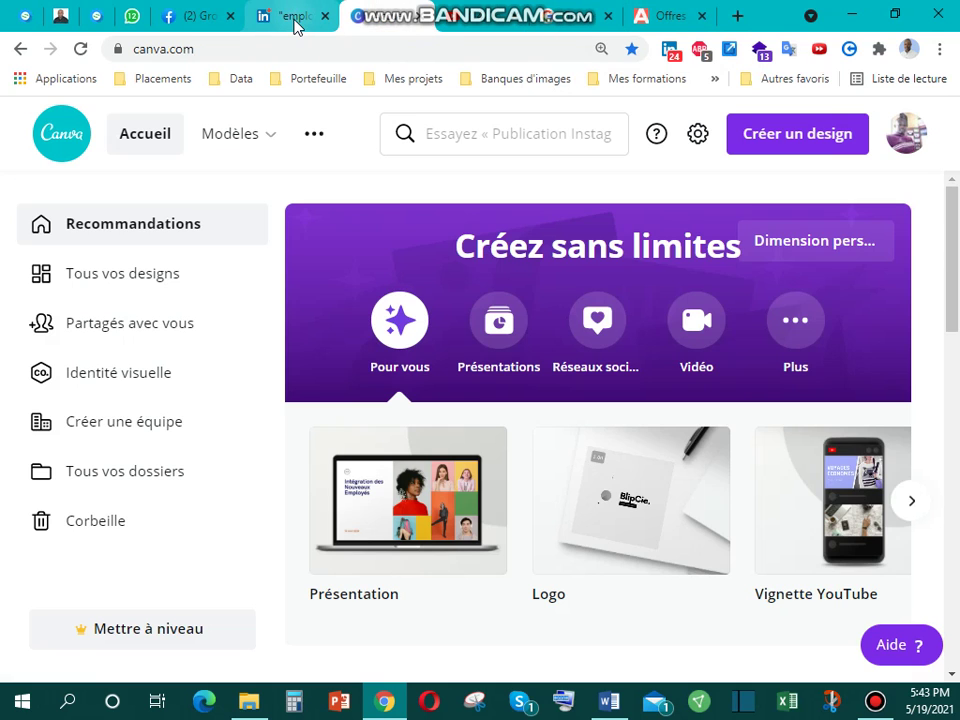